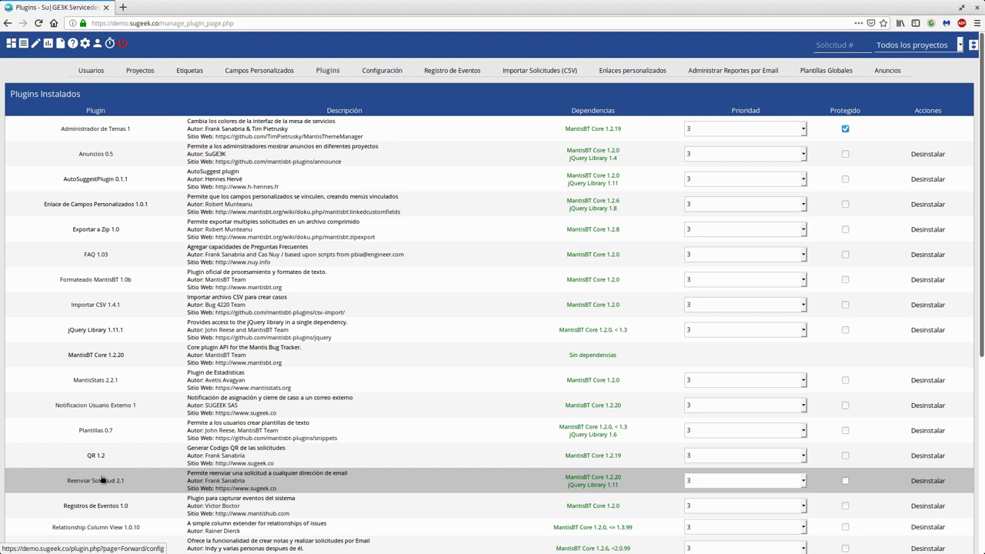
- Scroll the installed plugins list and show all open windows side by side
{"action": "scroll", "coordinate": [115, 315], "scroll_direction": "down", "scroll_amount": 4}
{"action": "key", "text": "super"}
- Close the terminal, bring the notes editor to full screen, and highlight the cron line
{"action": "left_click", "coordinate": [19, 15]}
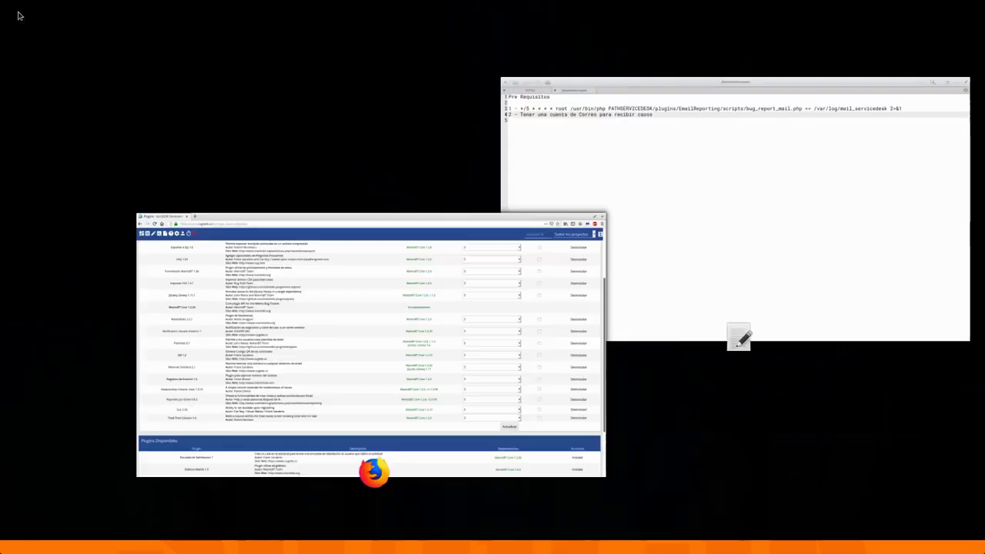
{"action": "left_click", "coordinate": [613, 284]}
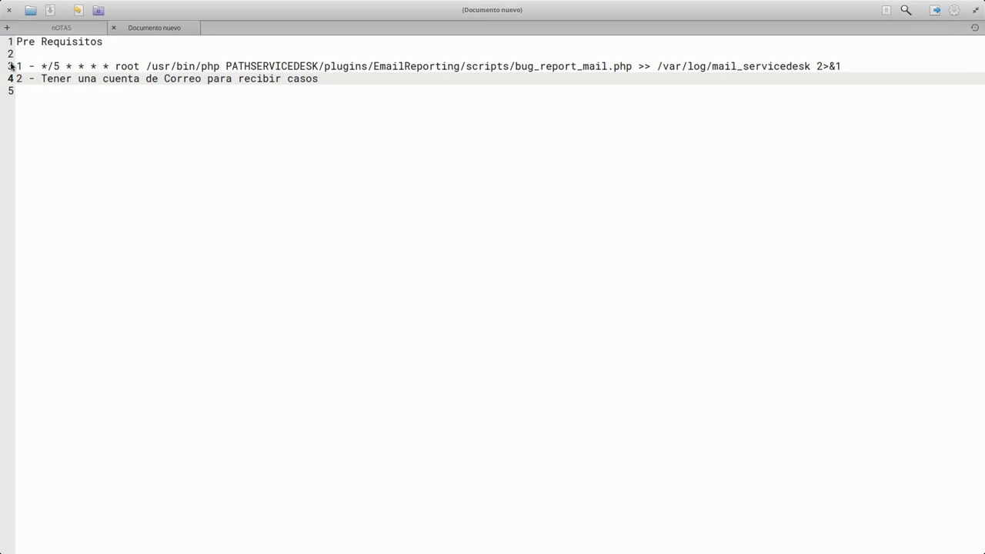
{"action": "left_click_drag", "start_coordinate": [16, 66], "coordinate": [607, 66]}
{"action": "left_click", "coordinate": [613, 66]}
{"action": "left_click_drag", "start_coordinate": [860, 65], "coordinate": [63, 68]}
{"action": "left_click", "coordinate": [60, 66]}
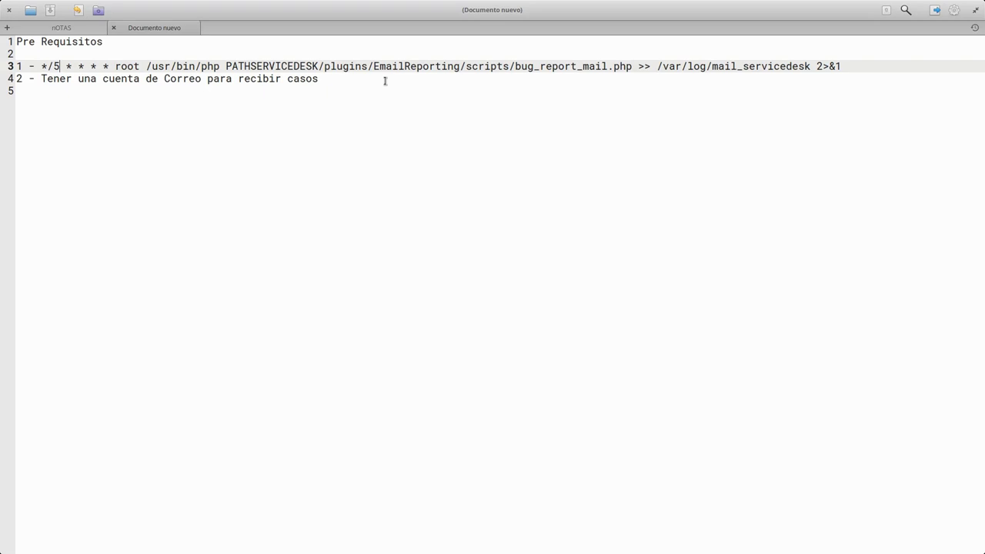
- Highlight the cron schedule, PATHSERVICEDESK script path and mail account requirement, then return to the servicedesk
{"action": "left_click", "coordinate": [386, 105]}
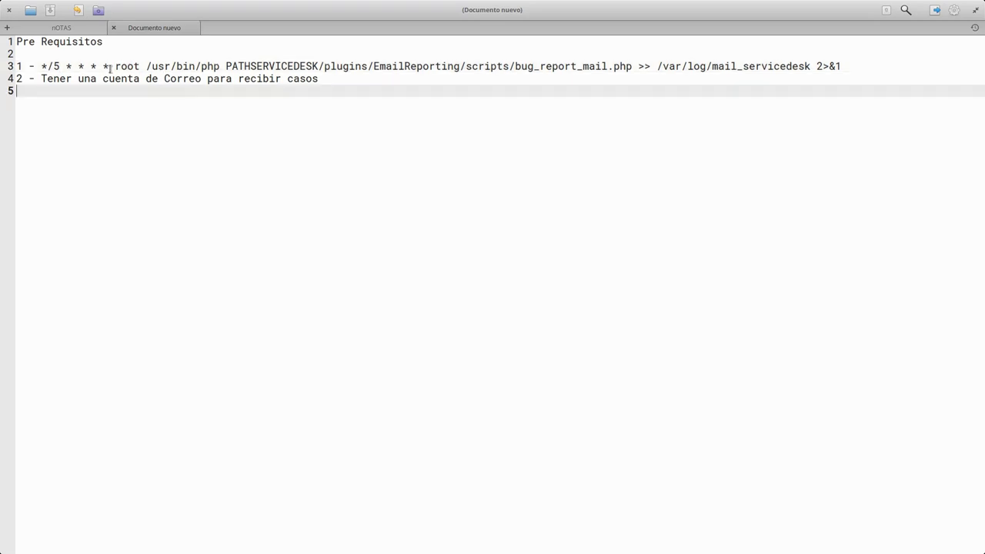
{"action": "left_click_drag", "start_coordinate": [60, 67], "coordinate": [339, 68]}
{"action": "left_click", "coordinate": [339, 68]}
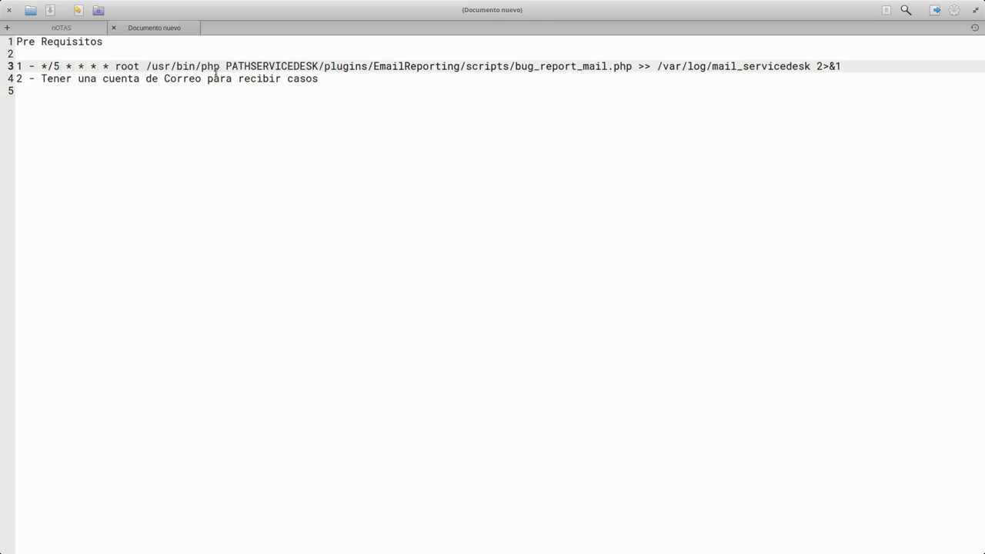
{"action": "left_click_drag", "start_coordinate": [225, 68], "coordinate": [805, 67]}
{"action": "left_click", "coordinate": [805, 68]}
{"action": "left_click_drag", "start_coordinate": [53, 78], "coordinate": [346, 80]}
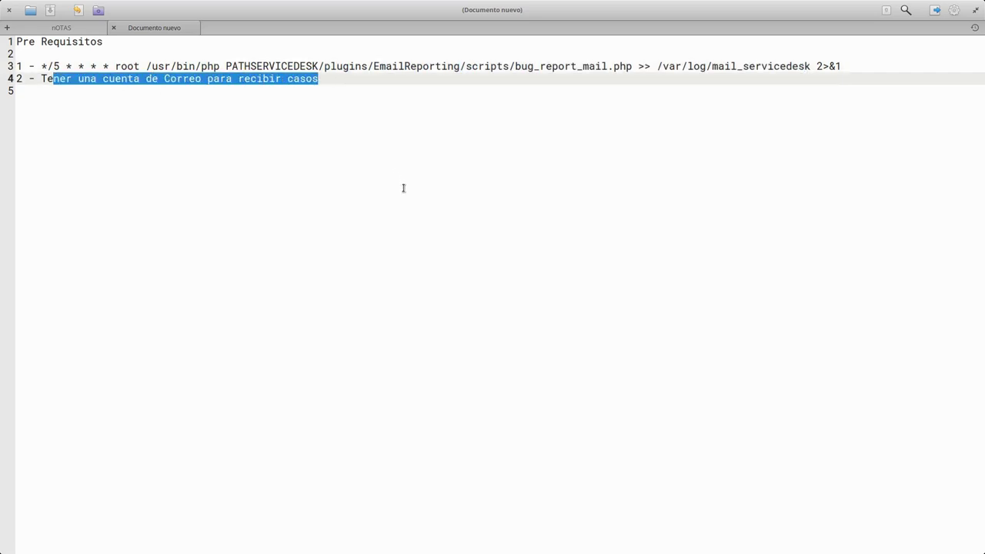
{"action": "key", "text": "super+s"}
{"action": "left_click", "coordinate": [231, 250]}
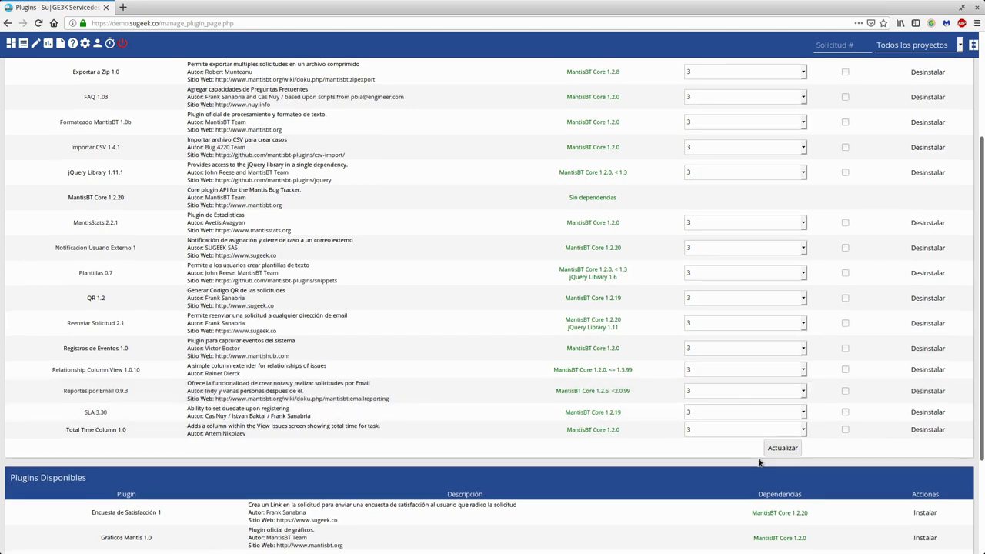
- Scroll down the Plugins list and open the Reportes por Email plugin's settings
{"action": "scroll", "coordinate": [760, 462], "scroll_direction": "down", "scroll_amount": 3}
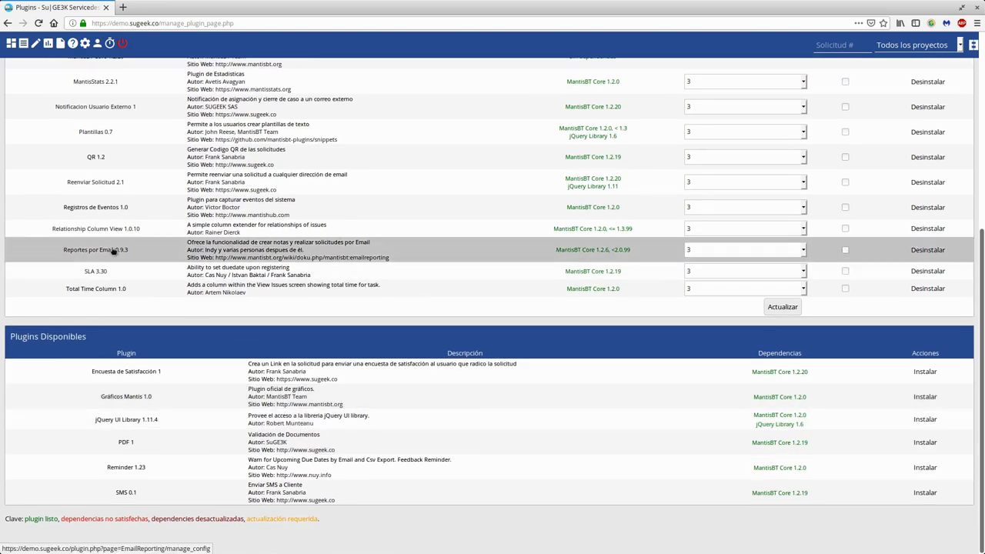
{"action": "left_click", "coordinate": [112, 250]}
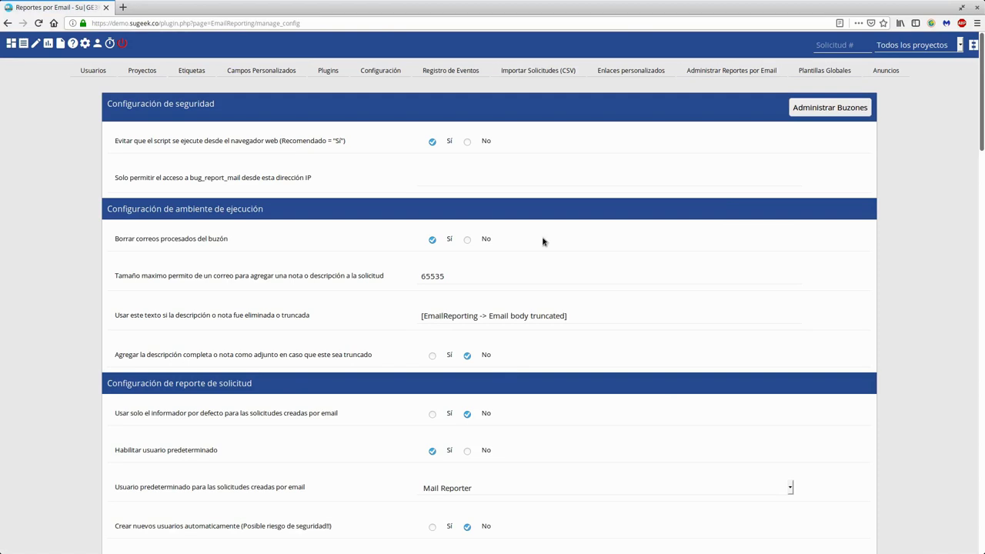
{"action": "scroll", "coordinate": [563, 356], "scroll_direction": "down", "scroll_amount": 5}
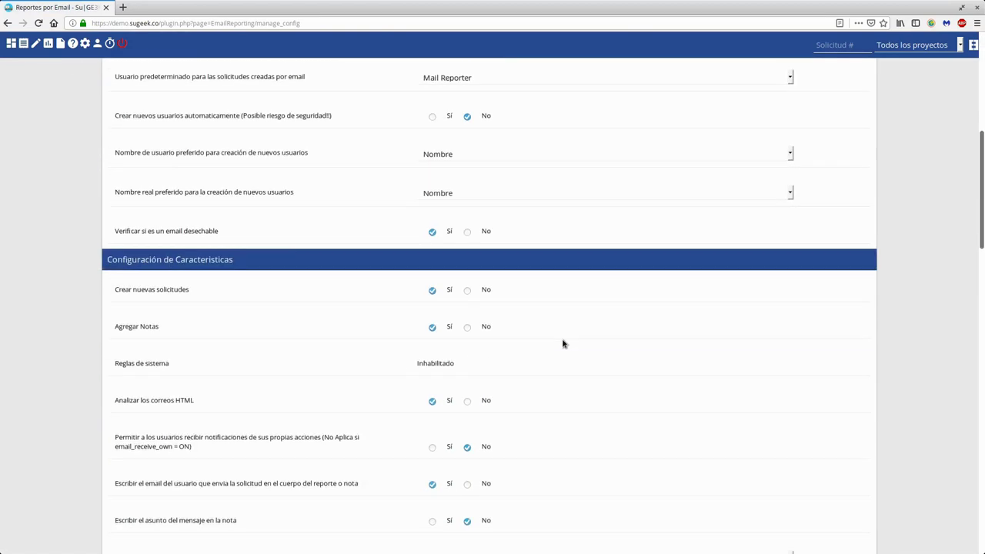
{"action": "scroll", "coordinate": [563, 342], "scroll_direction": "up", "scroll_amount": 5}
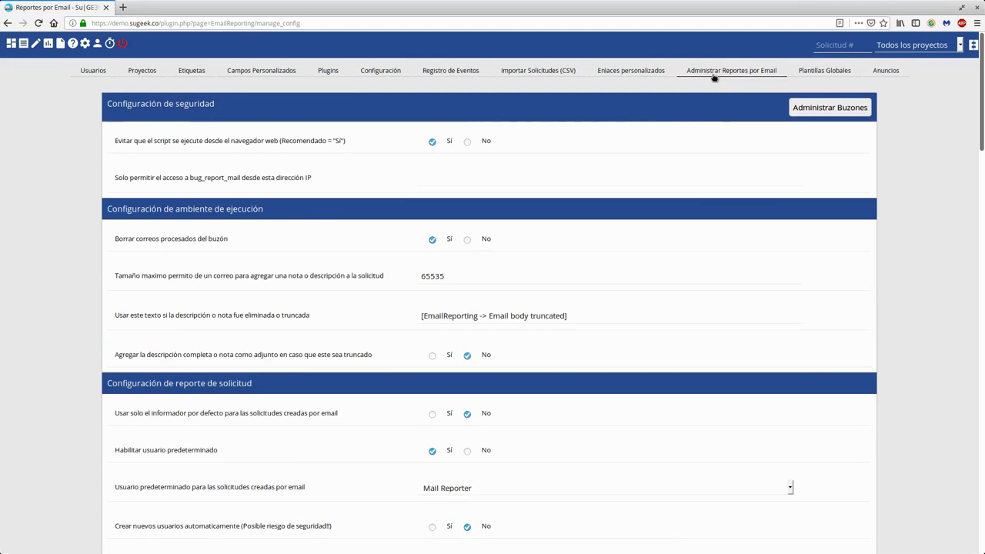
{"action": "left_click", "coordinate": [714, 74]}
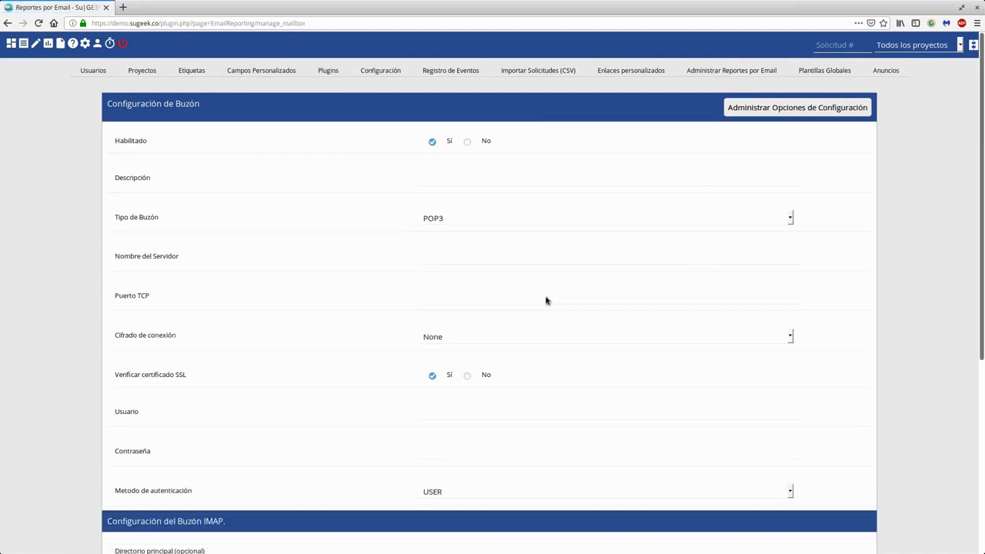
{"action": "scroll", "coordinate": [554, 388], "scroll_direction": "down", "scroll_amount": 1}
{"action": "scroll", "coordinate": [554, 385], "scroll_direction": "down", "scroll_amount": 4}
{"action": "scroll", "coordinate": [569, 370], "scroll_direction": "up", "scroll_amount": 4}
{"action": "left_click", "coordinate": [797, 108]}
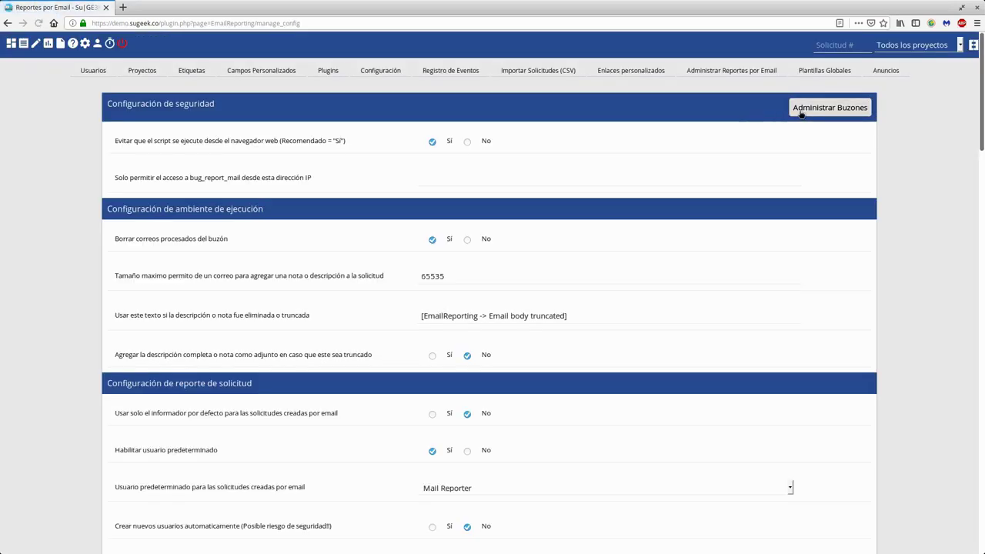
{"action": "left_click", "coordinate": [800, 112]}
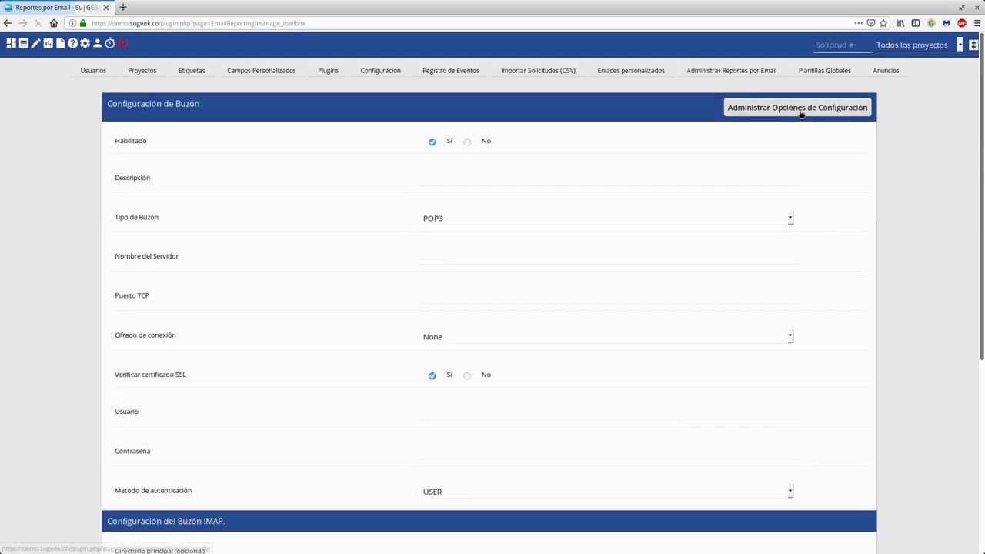
{"action": "left_click", "coordinate": [800, 112]}
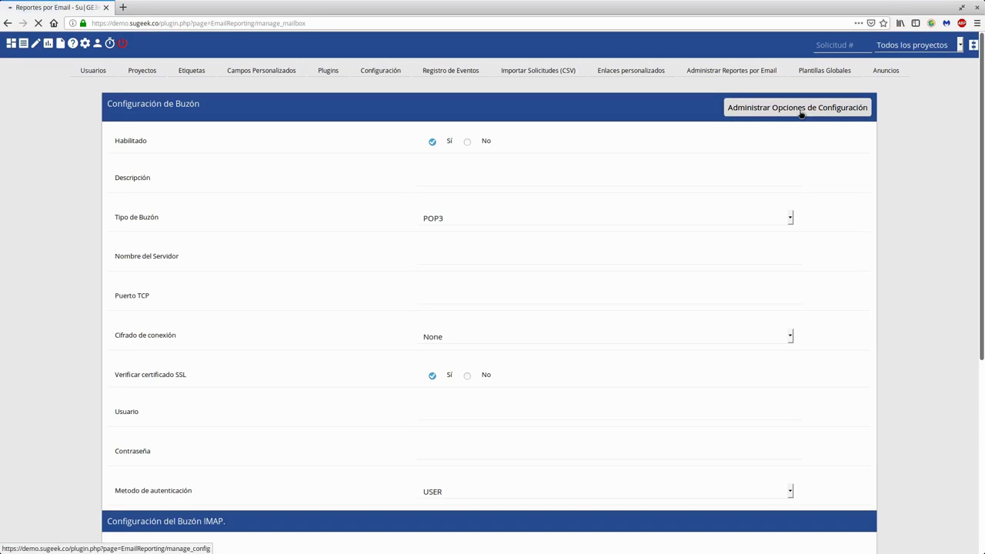
{"action": "left_click", "coordinate": [800, 112]}
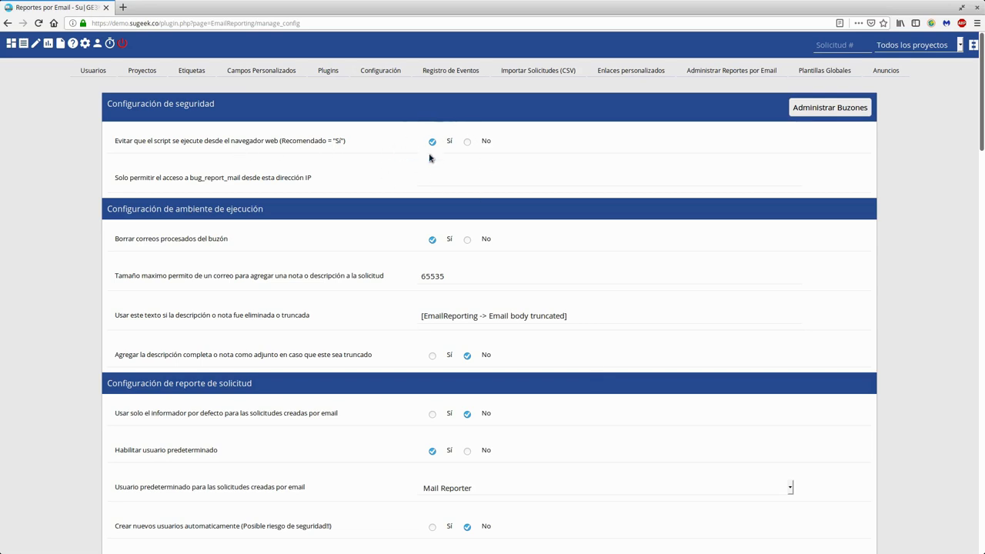
{"action": "left_click", "coordinate": [179, 20]}
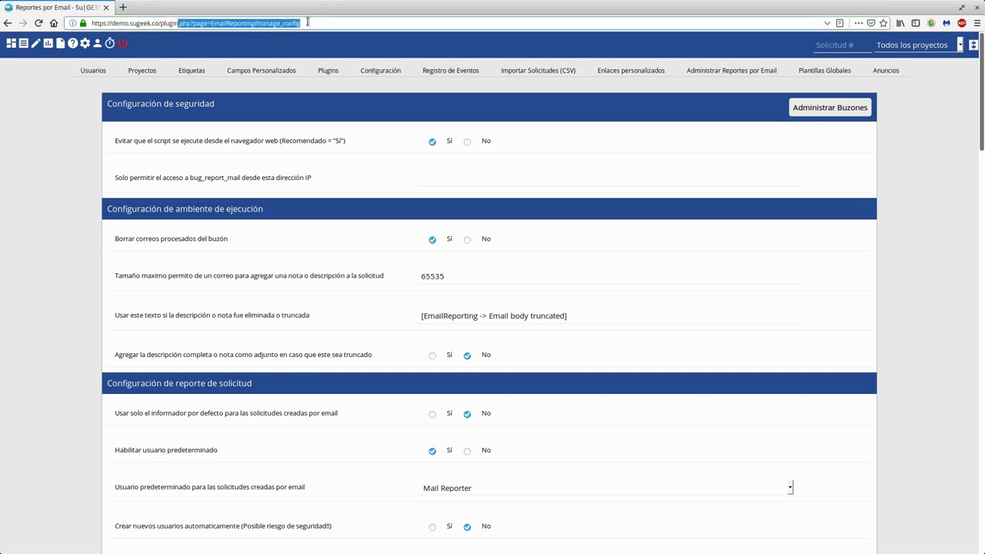
{"action": "left_click", "coordinate": [385, 167]}
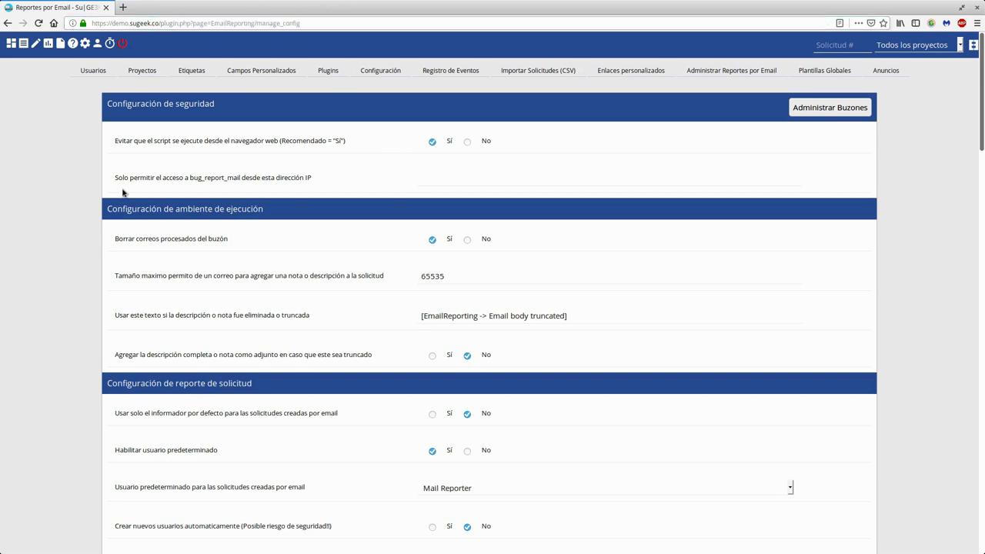
{"action": "left_click_drag", "start_coordinate": [117, 179], "coordinate": [313, 180]}
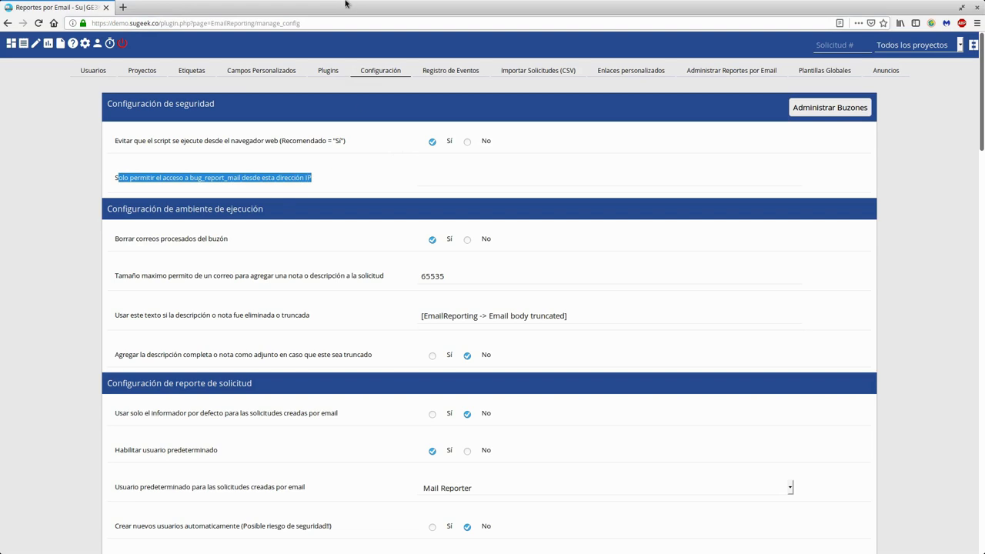
{"action": "left_click", "coordinate": [458, 173]}
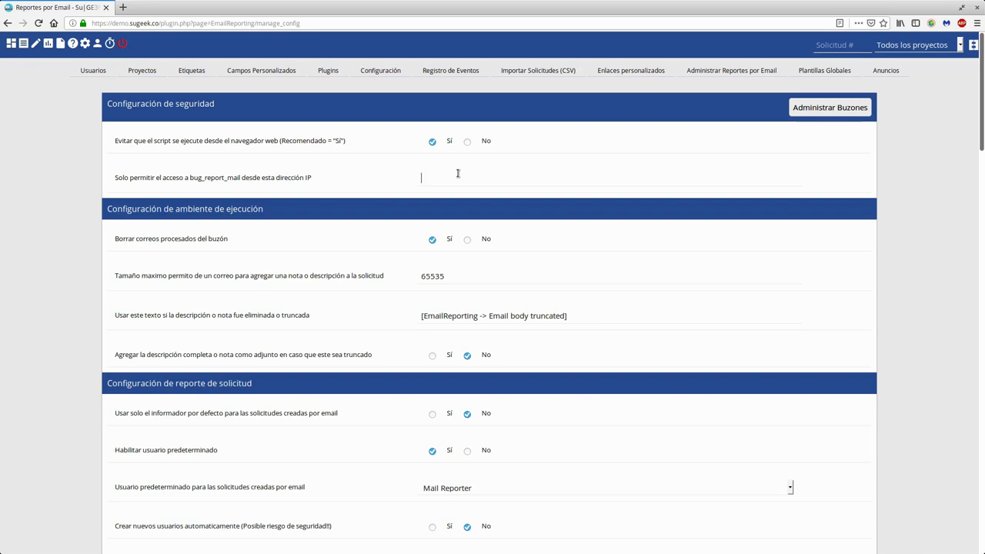
{"action": "scroll", "coordinate": [365, 247], "scroll_direction": "down", "scroll_amount": 1}
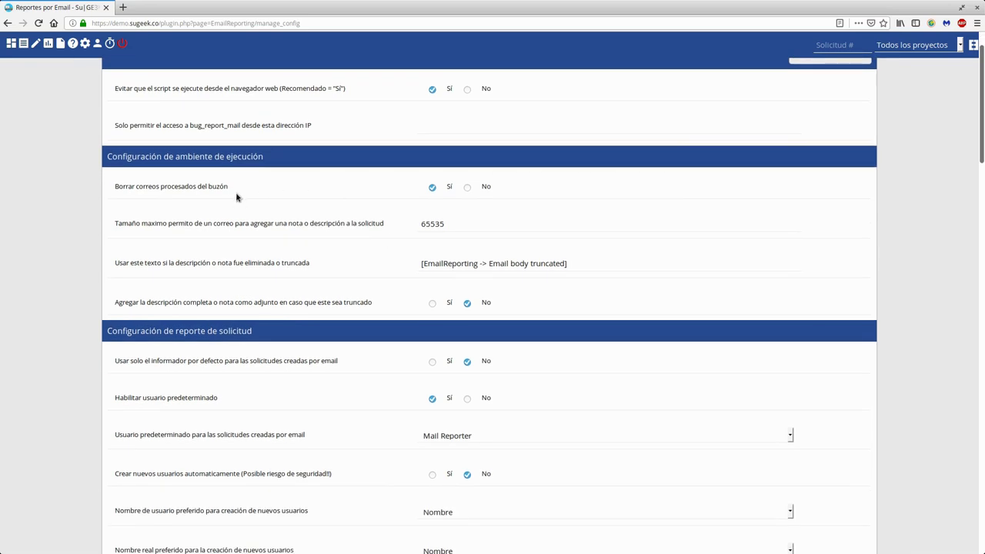
{"action": "left_click_drag", "start_coordinate": [171, 188], "coordinate": [227, 190]}
{"action": "left_click", "coordinate": [227, 190]}
{"action": "double_click", "coordinate": [427, 226]}
{"action": "triple_click", "coordinate": [230, 264]}
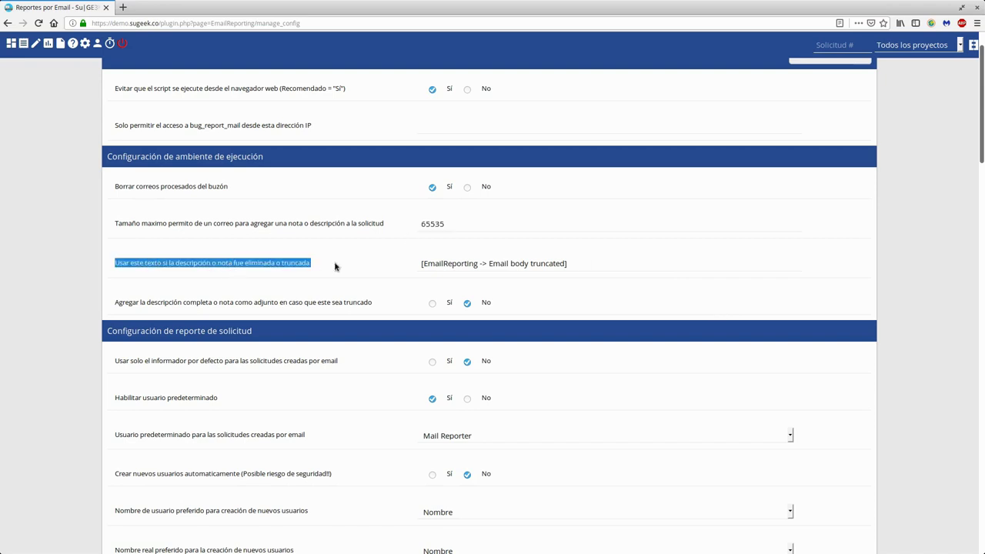
{"action": "left_click_drag", "start_coordinate": [460, 264], "coordinate": [556, 264]}
{"action": "left_click", "coordinate": [573, 264]}
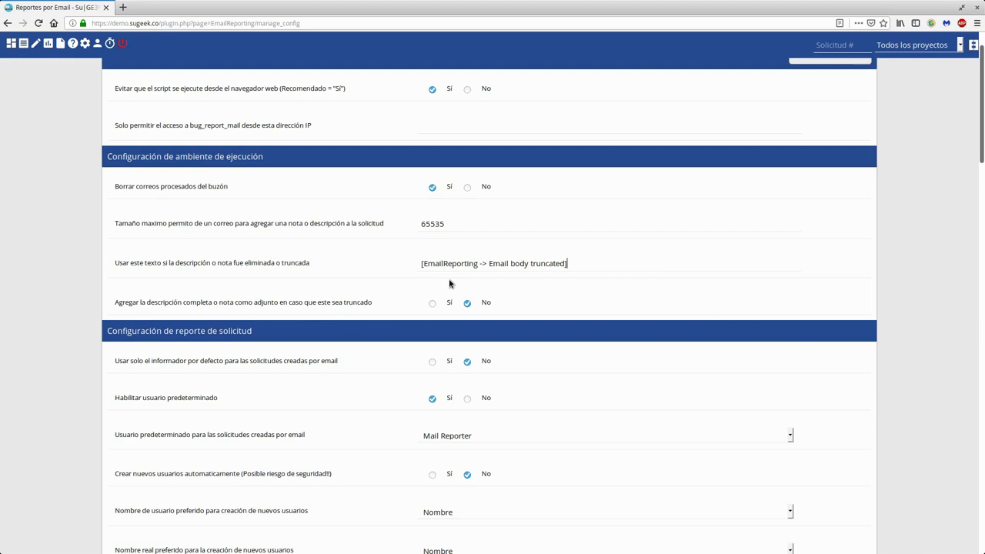
{"action": "left_click", "coordinate": [437, 303]}
{"action": "left_click", "coordinate": [475, 306]}
{"action": "triple_click", "coordinate": [493, 263]}
{"action": "left_click", "coordinate": [854, 268]}
{"action": "scroll", "coordinate": [854, 268], "scroll_direction": "down", "scroll_amount": 2}
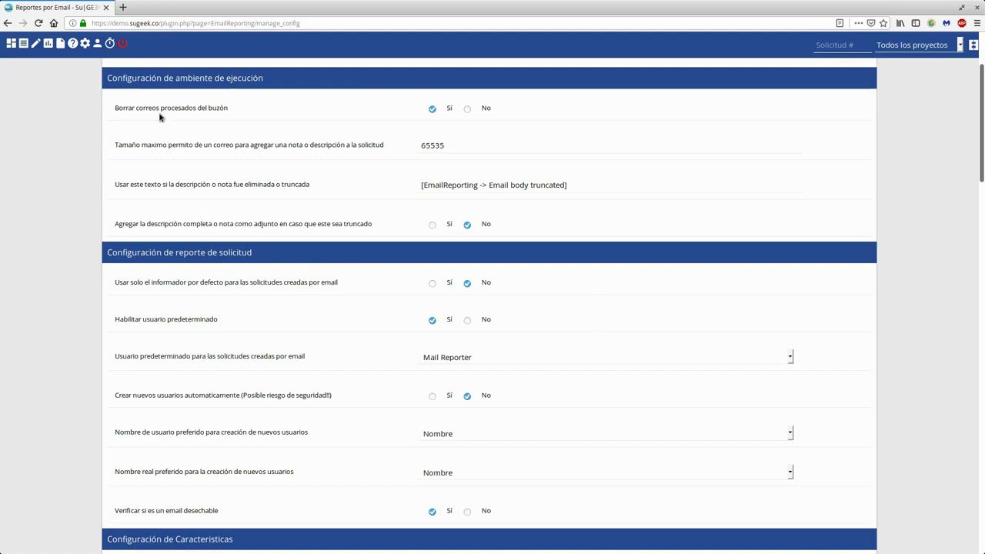
- Open the administration page in a new tab and reload its expired session
{"action": "right_click", "coordinate": [89, 48]}
{"action": "left_click", "coordinate": [101, 53]}
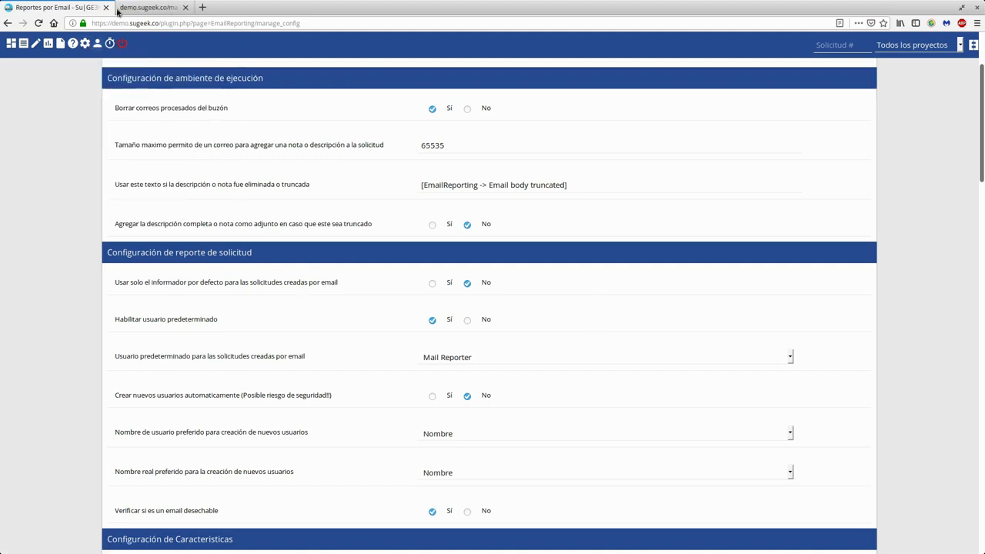
{"action": "left_click", "coordinate": [171, 7]}
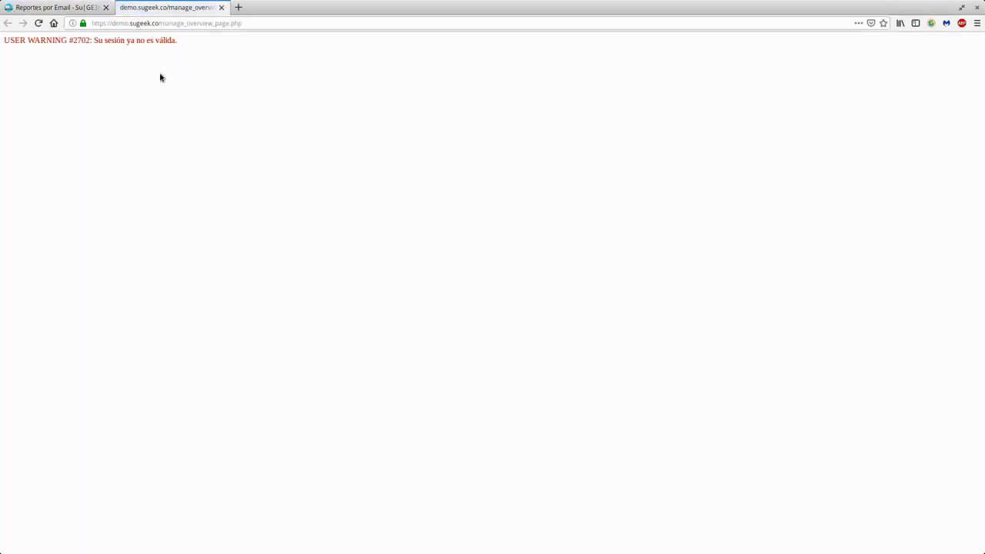
{"action": "left_click", "coordinate": [41, 23]}
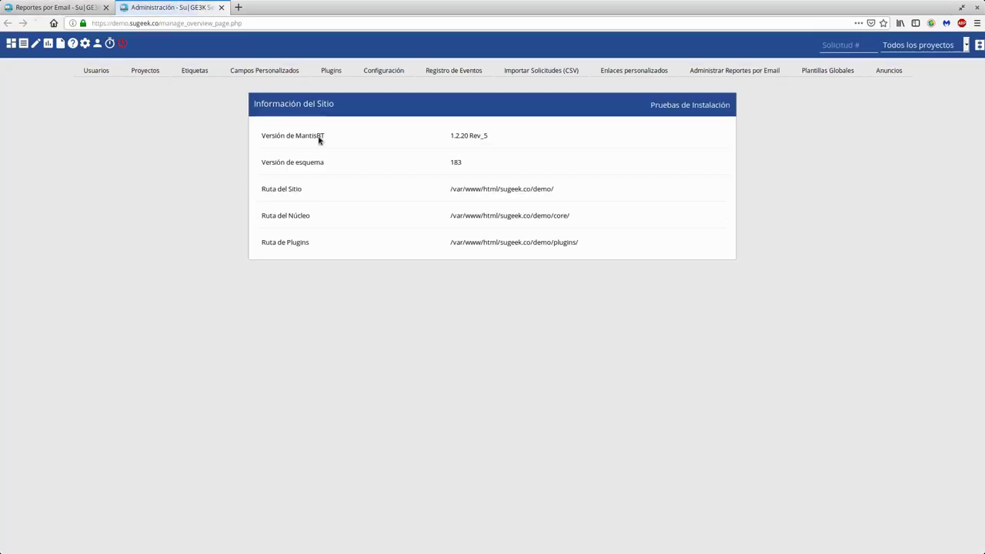
- Open the Usuarios list, select the administrator's name and e-mail, then return to the settings tab
{"action": "left_click", "coordinate": [85, 70]}
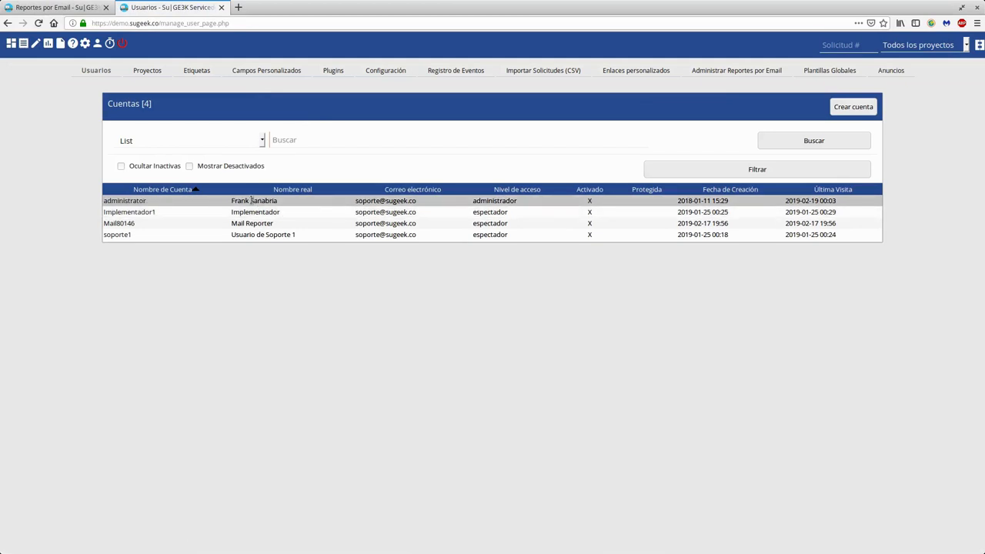
{"action": "triple_click", "coordinate": [251, 200]}
{"action": "triple_click", "coordinate": [369, 202]}
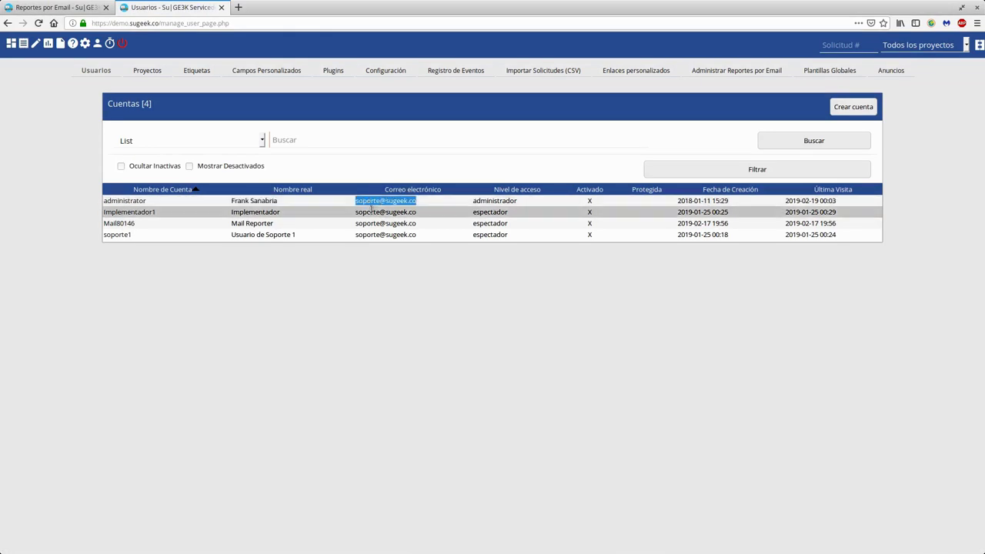
{"action": "double_click", "coordinate": [373, 203]}
{"action": "triple_click", "coordinate": [376, 203]}
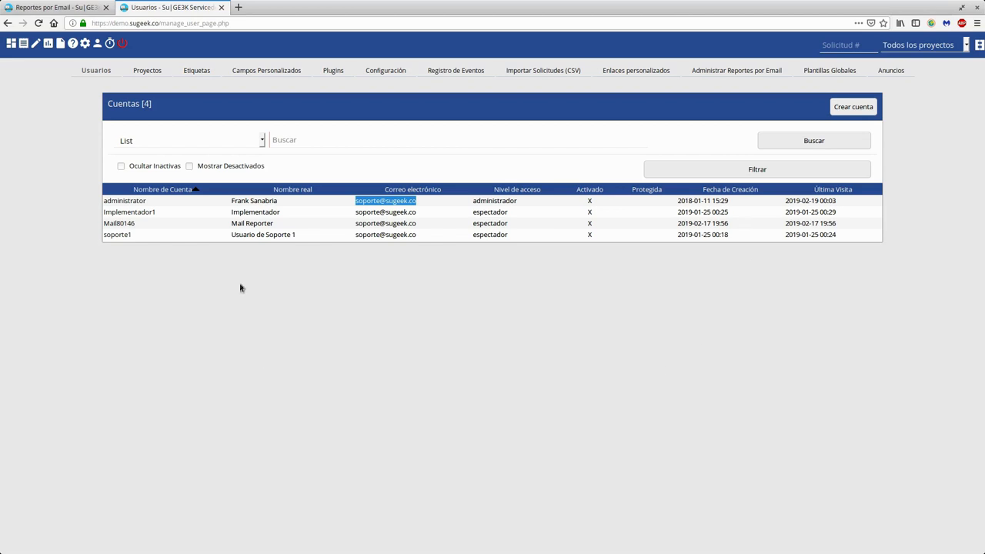
{"action": "key", "text": "ctrl+Page_Up"}
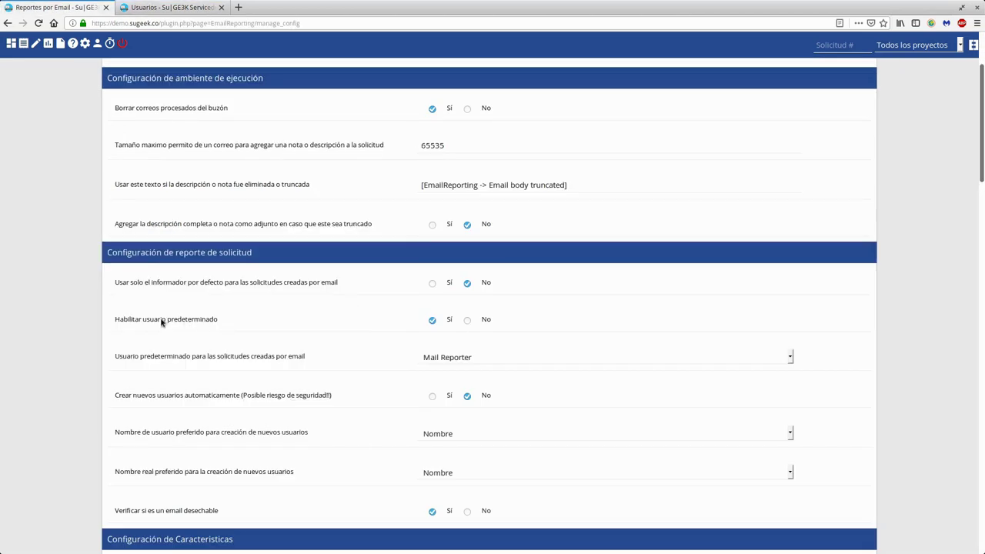
- Bring the Usuarios tab with its 4 accounts back to the front
{"action": "left_click", "coordinate": [171, 7]}
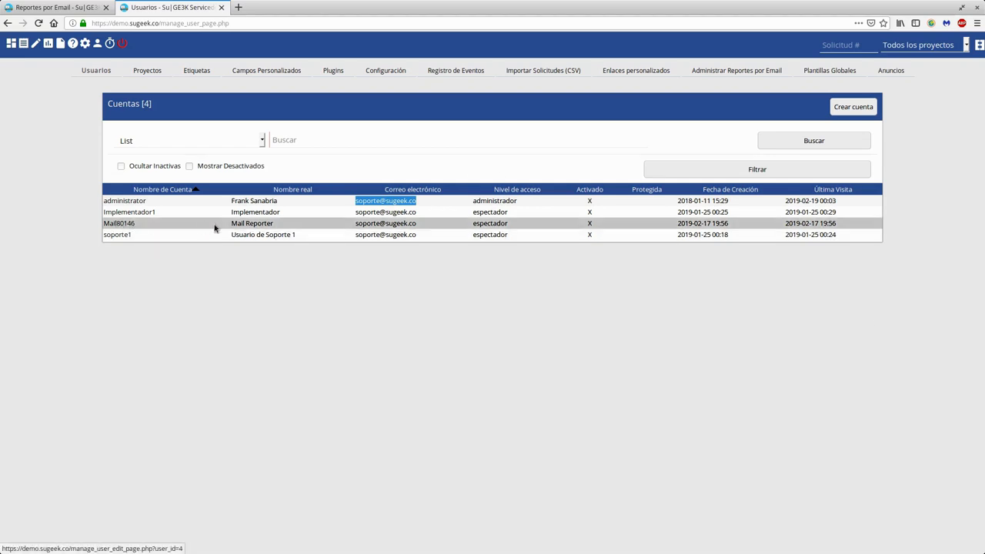
- Highlight the Mail Reporter account's name, then check it in the Email Reporting default-user list
{"action": "left_click_drag", "start_coordinate": [280, 226], "coordinate": [231, 226]}
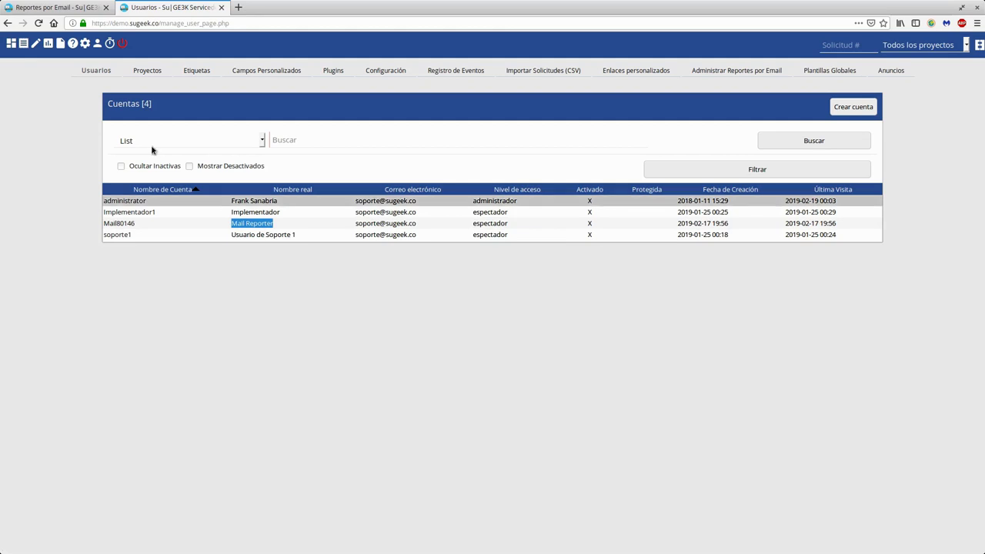
{"action": "left_click", "coordinate": [77, 4]}
{"action": "left_click", "coordinate": [440, 358]}
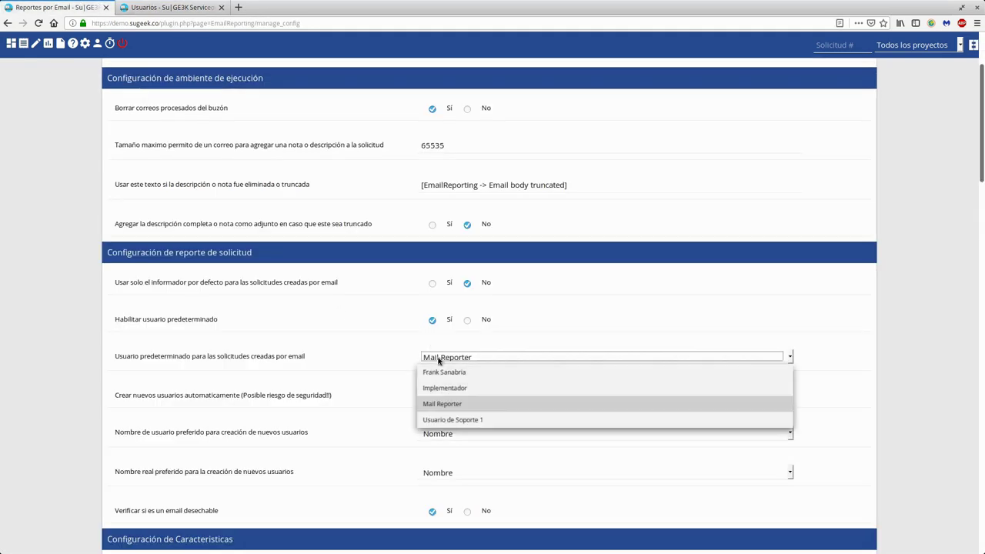
{"action": "left_click", "coordinate": [440, 359]}
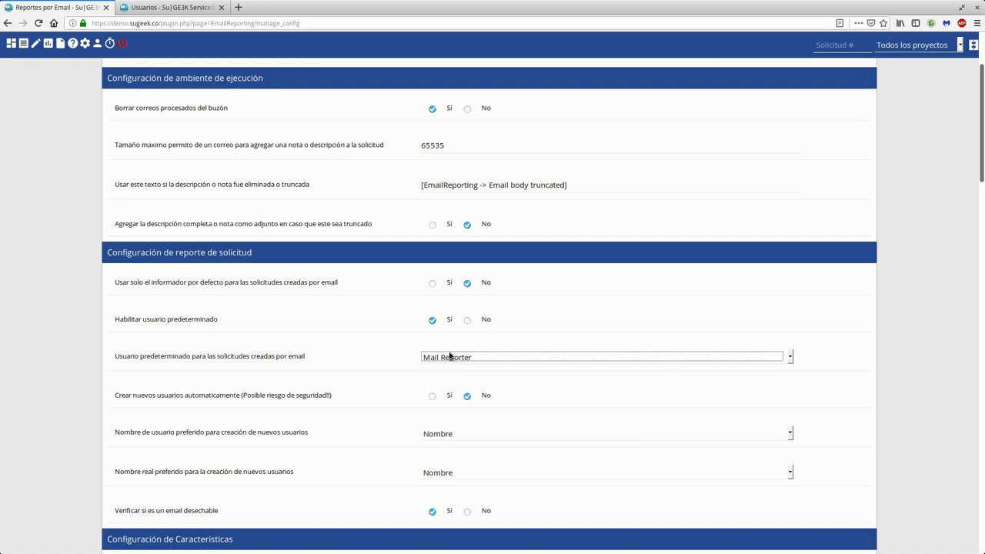
{"action": "scroll", "coordinate": [290, 347], "scroll_direction": "down", "scroll_amount": 3}
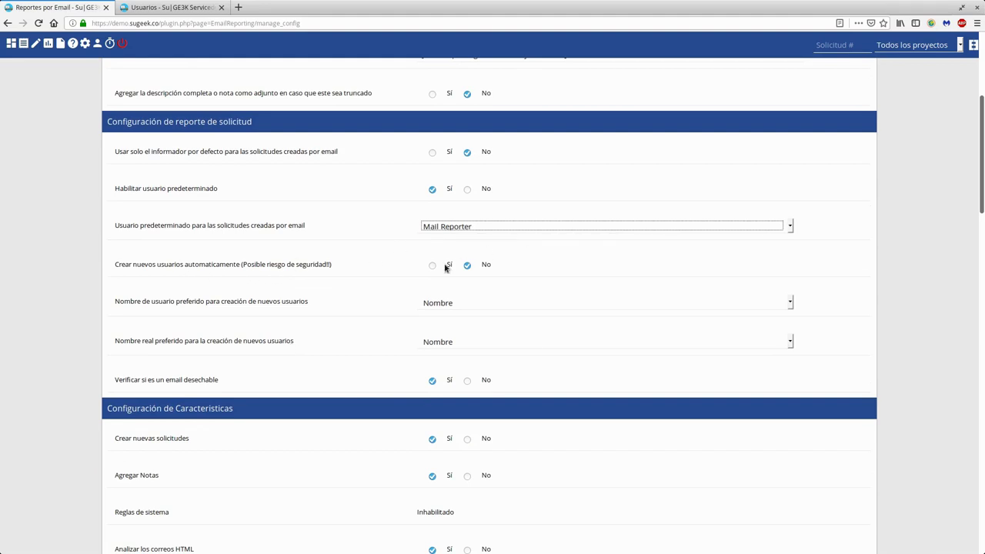
{"action": "left_click", "coordinate": [165, 8]}
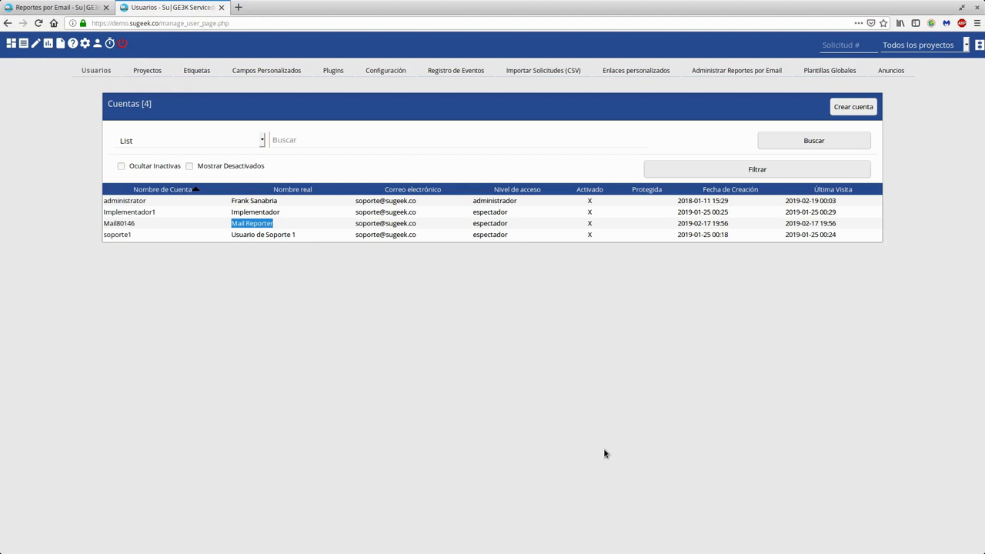
{"action": "left_click", "coordinate": [430, 454]}
{"action": "left_click", "coordinate": [53, 7]}
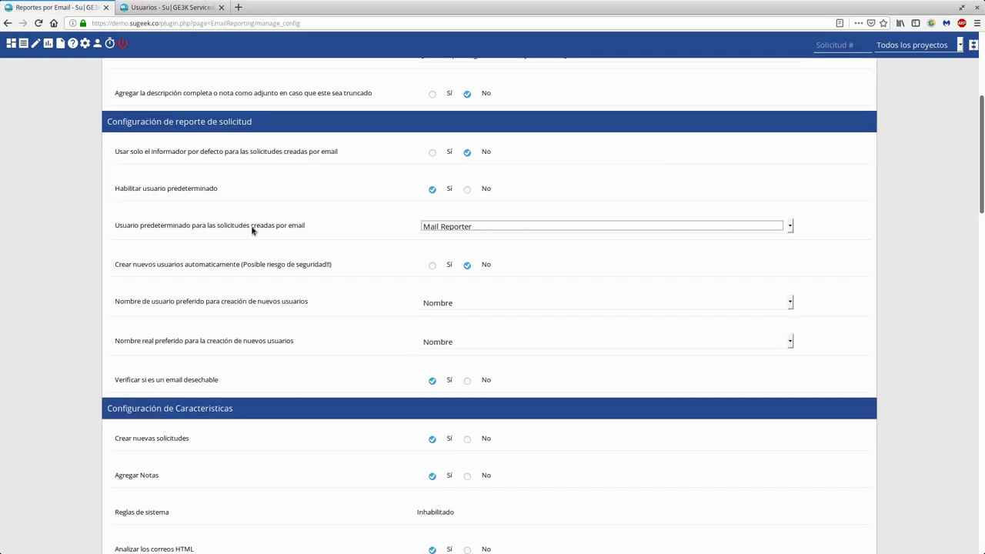
{"action": "scroll", "coordinate": [547, 431], "scroll_direction": "down", "scroll_amount": 3}
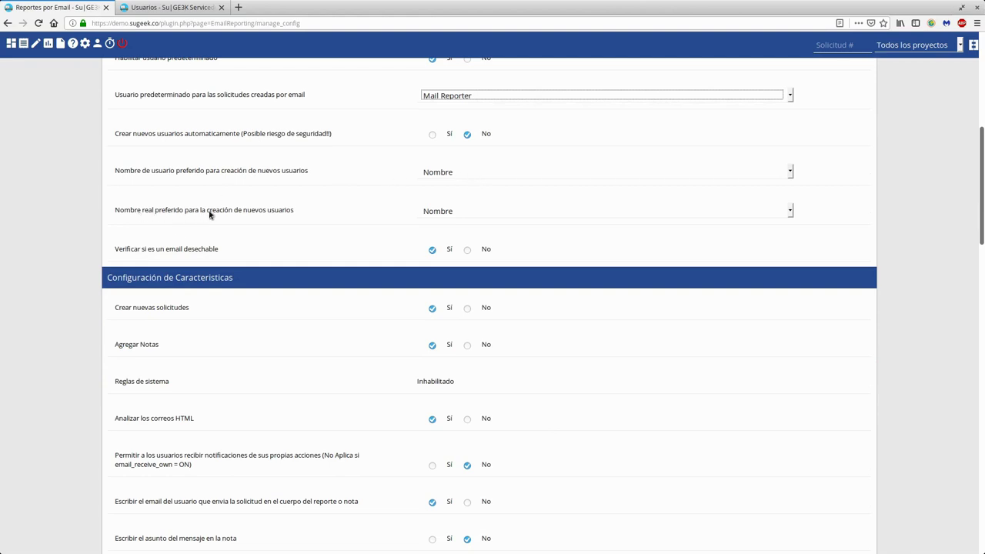
{"action": "left_click", "coordinate": [449, 175]}
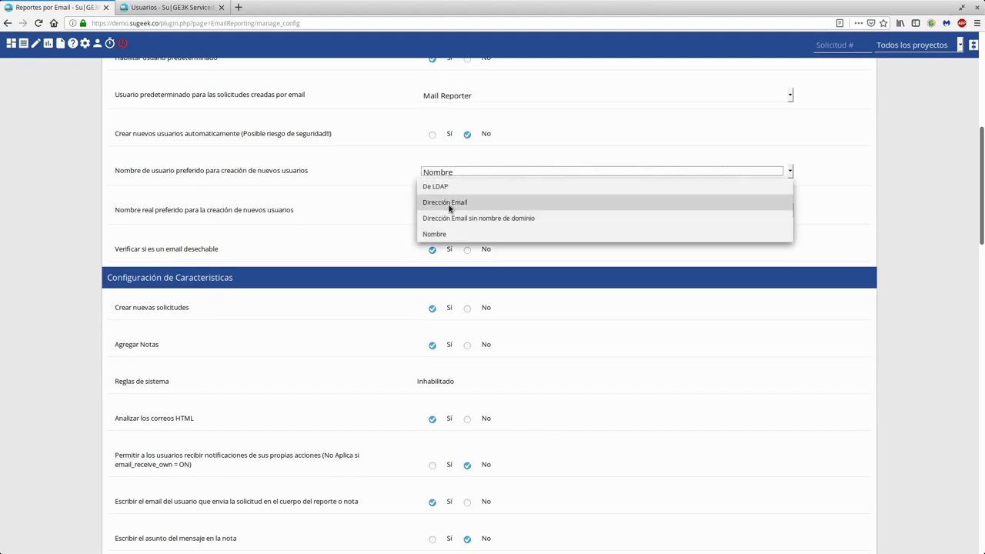
{"action": "left_click", "coordinate": [457, 234]}
{"action": "left_click", "coordinate": [457, 214]}
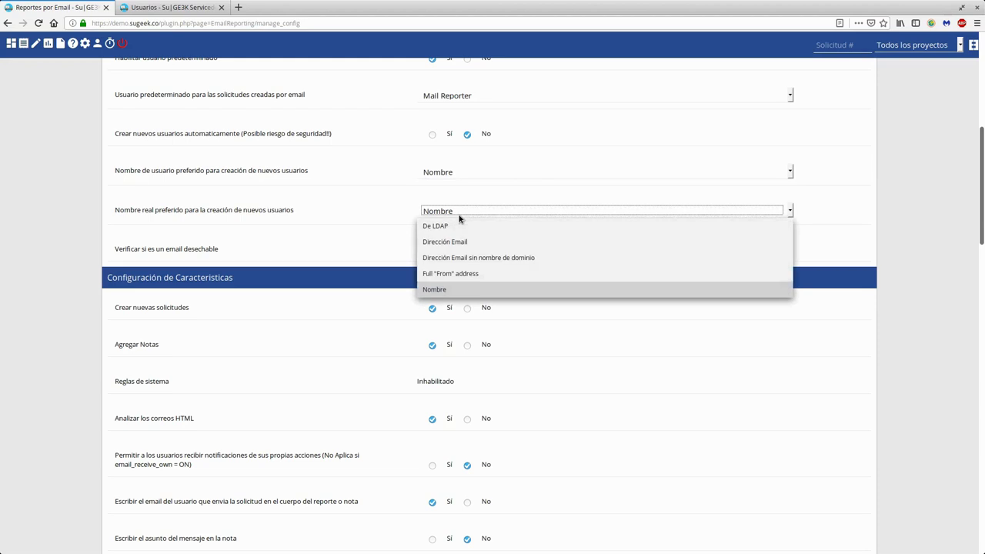
{"action": "left_click", "coordinate": [462, 291]}
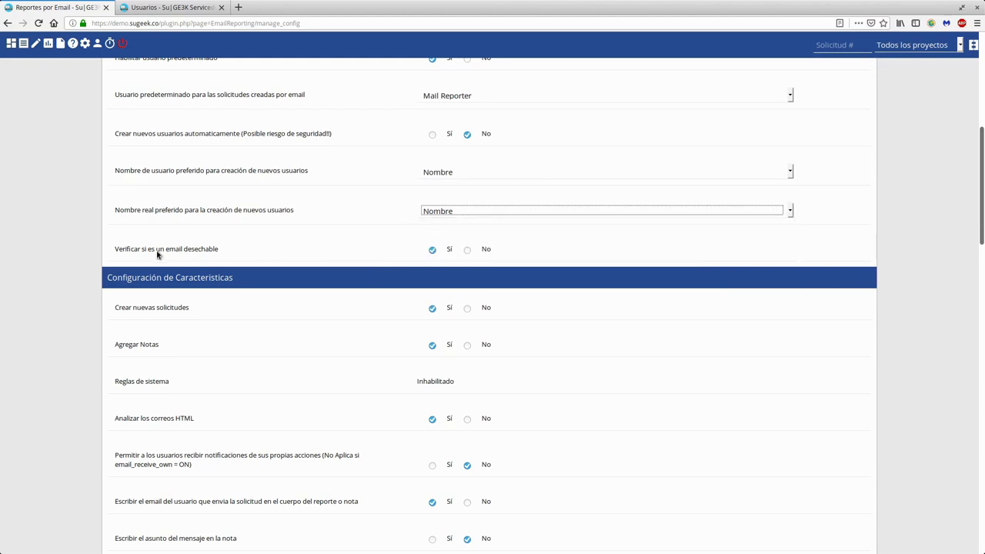
{"action": "left_click", "coordinate": [556, 257]}
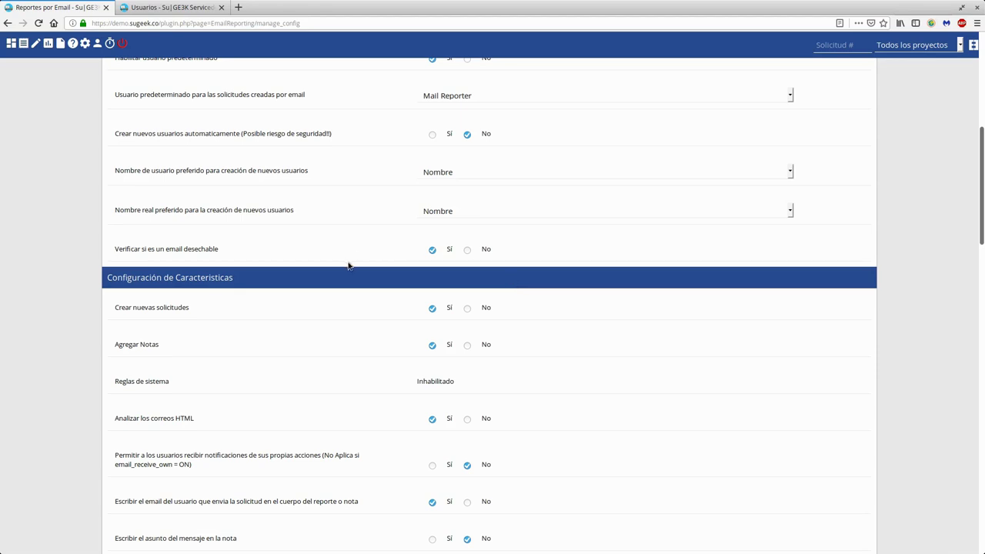
{"action": "scroll", "coordinate": [393, 276], "scroll_direction": "down", "scroll_amount": 5}
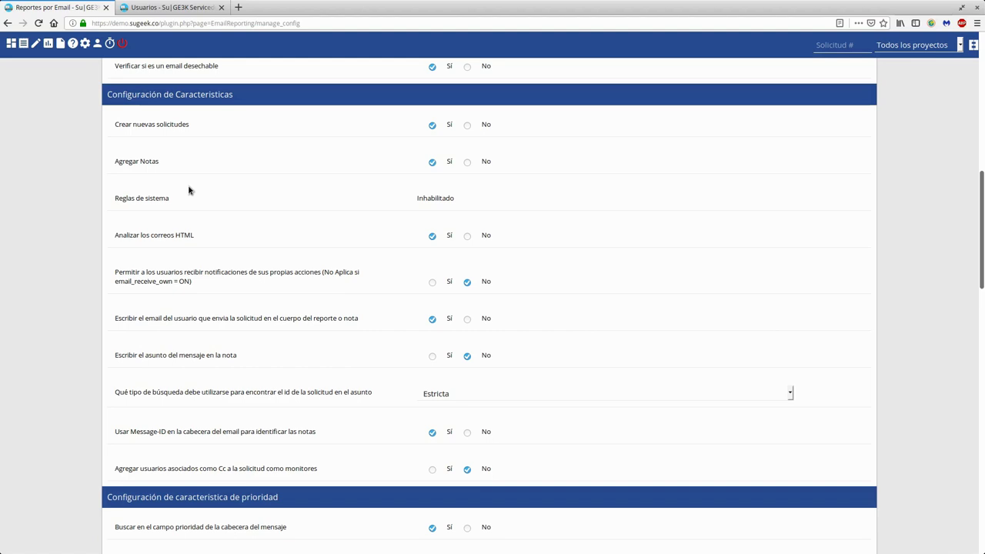
- Inspect the Inhabilitado system rules setting, then open the Mi Vista dashboard in the Usuarios tab
{"action": "left_click_drag", "start_coordinate": [454, 199], "coordinate": [170, 198]}
{"action": "left_click", "coordinate": [112, 198]}
{"action": "left_click_drag", "start_coordinate": [454, 199], "coordinate": [135, 200]}
{"action": "left_click", "coordinate": [135, 200]}
{"action": "scroll", "coordinate": [200, 242], "scroll_direction": "down", "scroll_amount": 3}
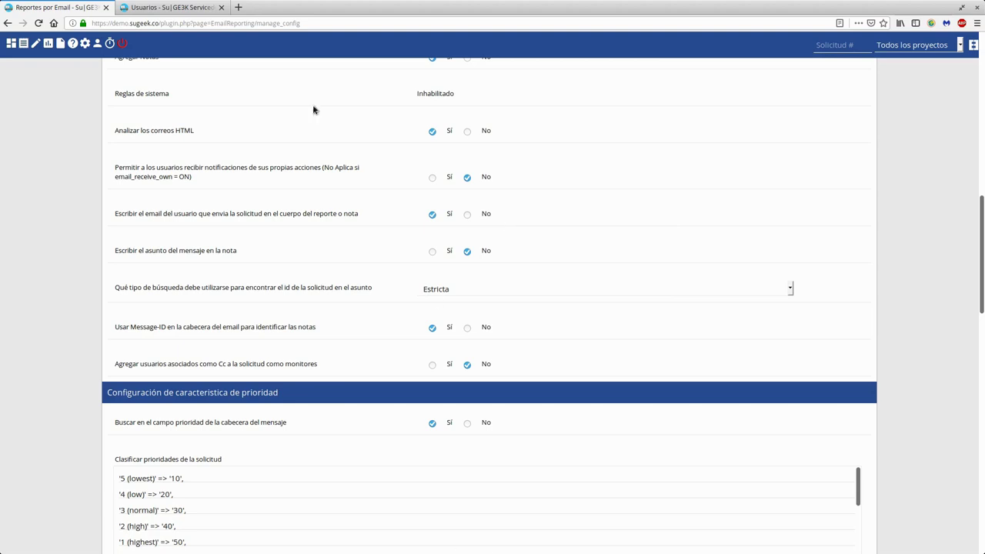
{"action": "left_click", "coordinate": [180, 7]}
{"action": "left_click", "coordinate": [12, 44]}
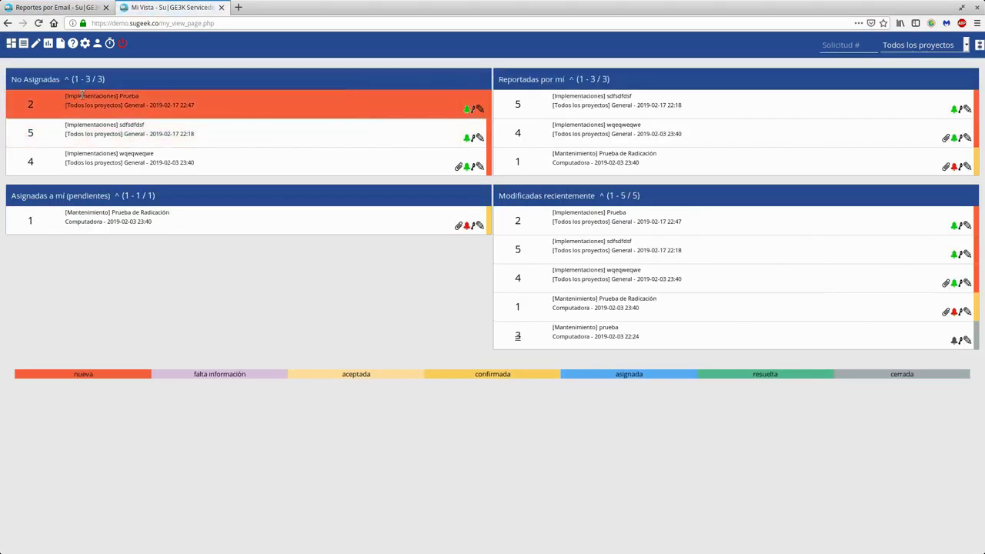
- Open request #2 Prueba and look over its heading and note field
{"action": "left_click", "coordinate": [33, 104]}
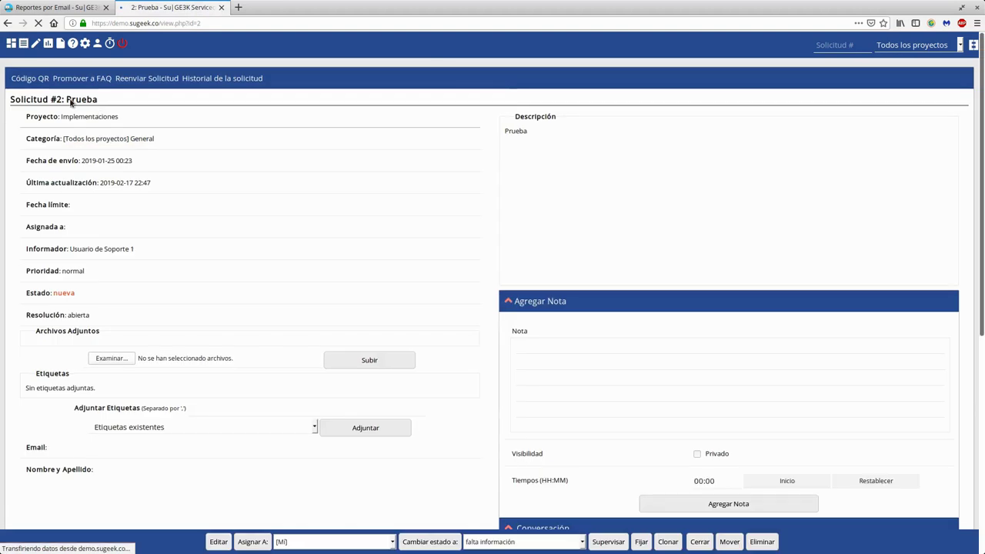
{"action": "left_click_drag", "start_coordinate": [50, 99], "coordinate": [10, 99]}
{"action": "left_click_drag", "start_coordinate": [114, 103], "coordinate": [52, 99]}
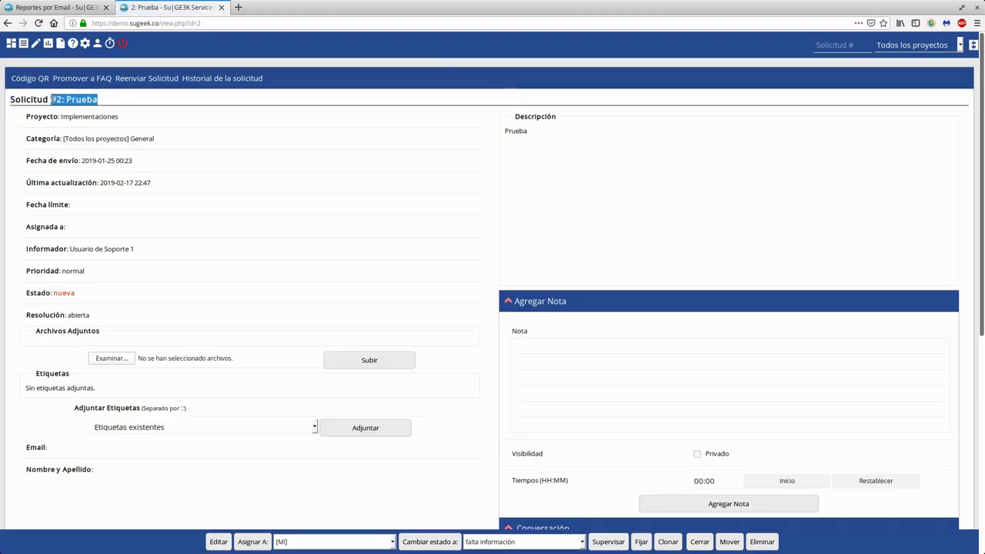
{"action": "left_click", "coordinate": [73, 101]}
{"action": "triple_click", "coordinate": [73, 100]}
{"action": "left_click", "coordinate": [520, 347]}
{"action": "scroll", "coordinate": [550, 348], "scroll_direction": "down", "scroll_amount": 3}
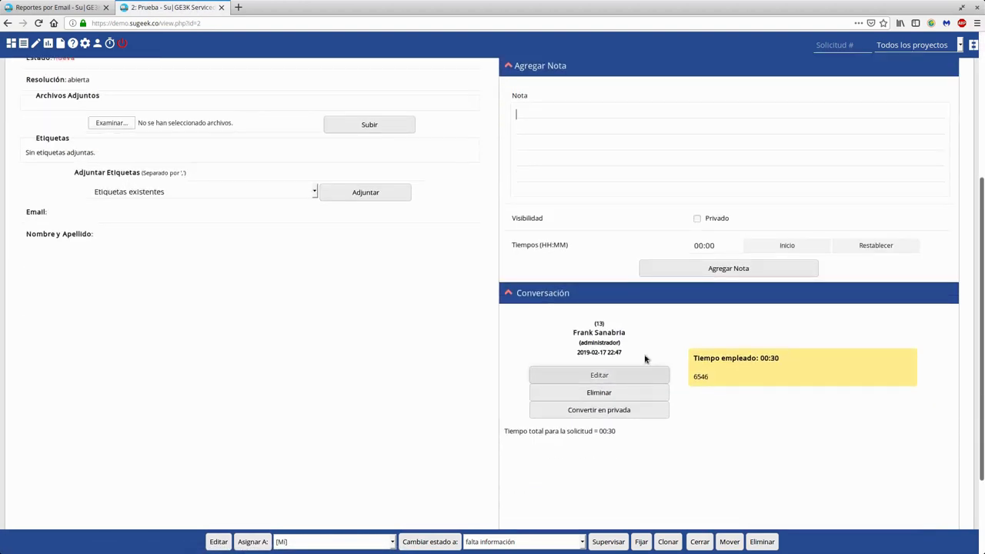
- Check the subject search type options in the Email Reporting settings against request #2's number
{"action": "left_click", "coordinate": [53, 7]}
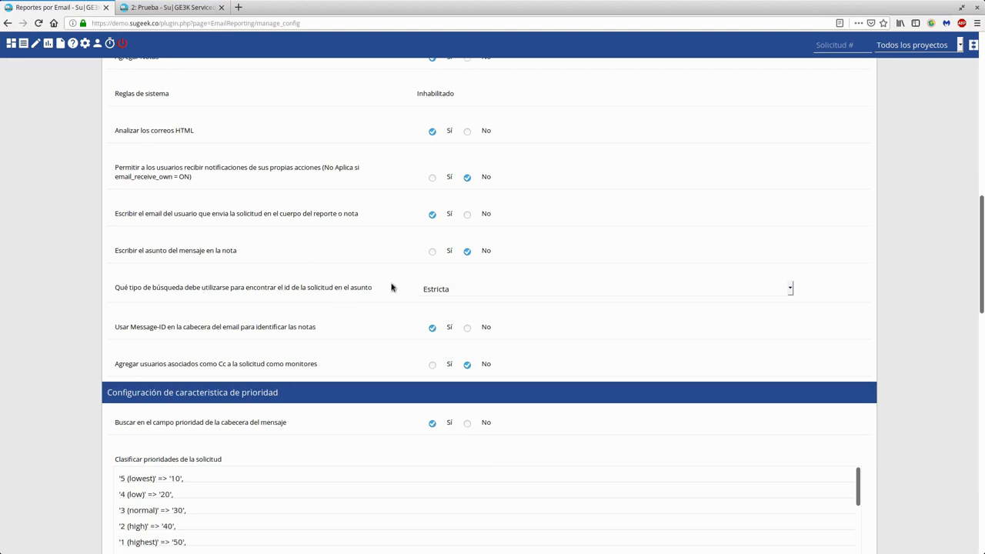
{"action": "left_click", "coordinate": [456, 294]}
{"action": "left_click", "coordinate": [455, 294]}
{"action": "left_click", "coordinate": [169, 7]}
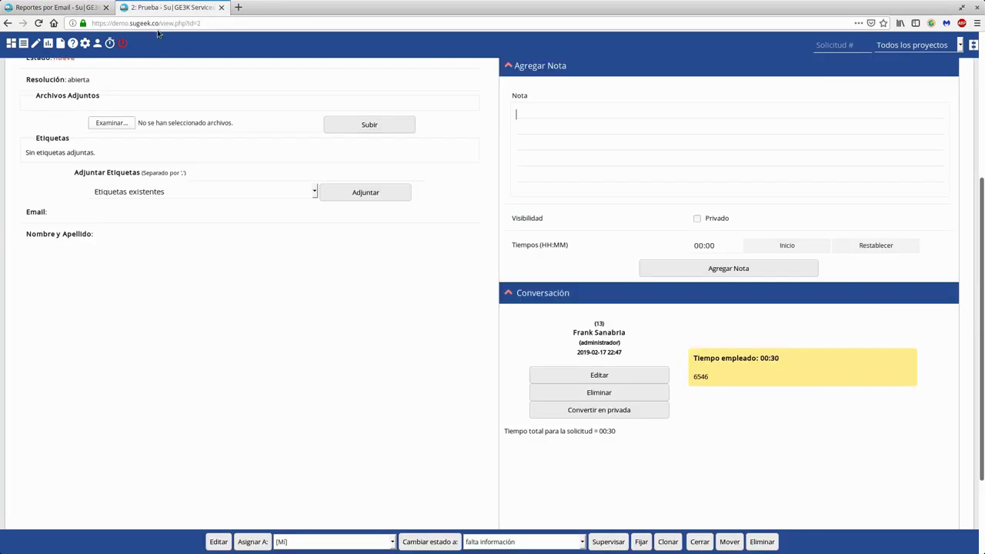
{"action": "scroll", "coordinate": [115, 117], "scroll_direction": "up", "scroll_amount": 4}
{"action": "left_click_drag", "start_coordinate": [55, 100], "coordinate": [64, 100]}
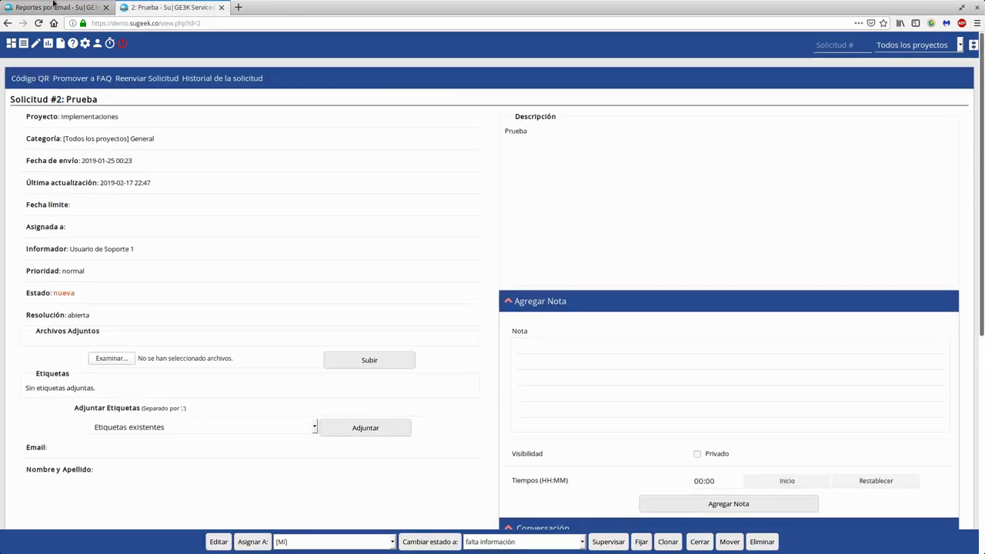
{"action": "left_click", "coordinate": [54, 7]}
{"action": "left_click", "coordinate": [460, 289]}
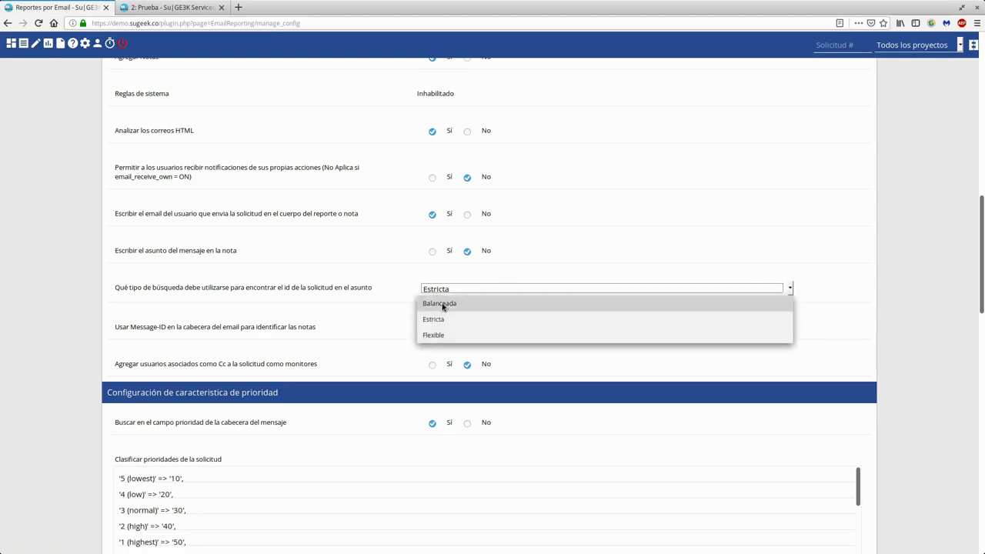
{"action": "left_click", "coordinate": [443, 306]}
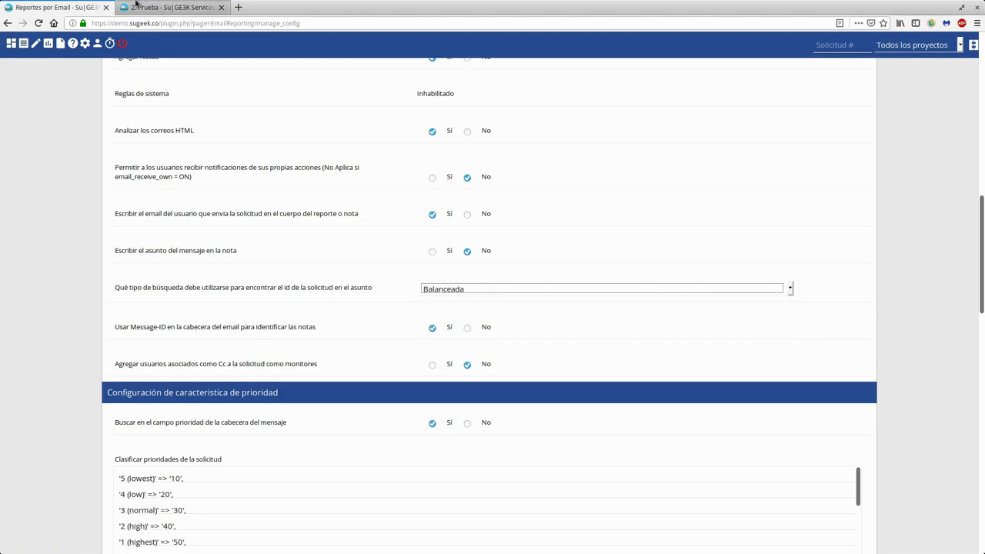
{"action": "left_click", "coordinate": [134, 4]}
{"action": "left_click_drag", "start_coordinate": [52, 99], "coordinate": [122, 108]}
{"action": "left_click", "coordinate": [122, 107]}
{"action": "left_click", "coordinate": [53, 7]}
{"action": "left_click", "coordinate": [442, 290]}
{"action": "left_click", "coordinate": [449, 334]}
{"action": "left_click", "coordinate": [158, 3]}
{"action": "left_click_drag", "start_coordinate": [71, 99], "coordinate": [141, 99]}
{"action": "left_click", "coordinate": [143, 106]}
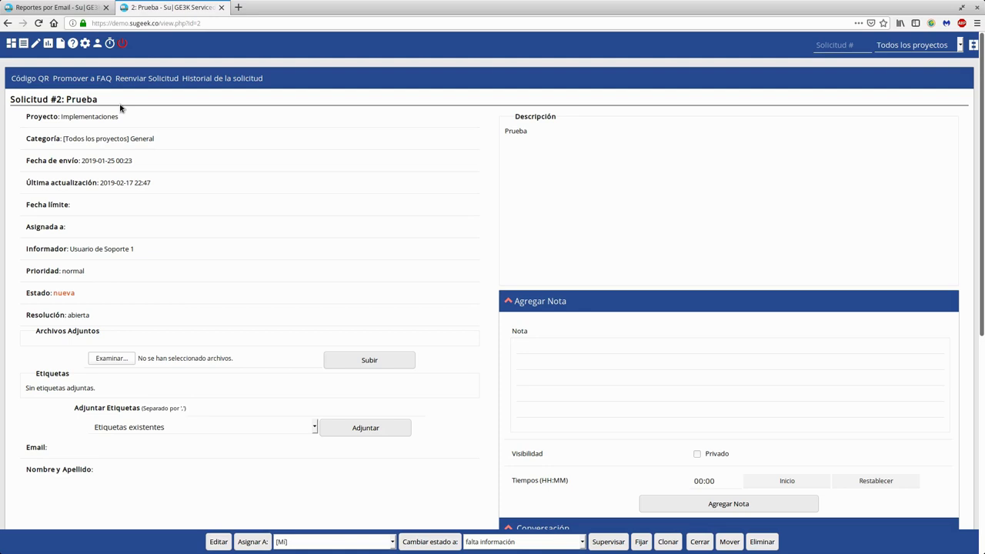
{"action": "key", "text": "ctrl+Page_Up"}
{"action": "left_click", "coordinate": [474, 289]}
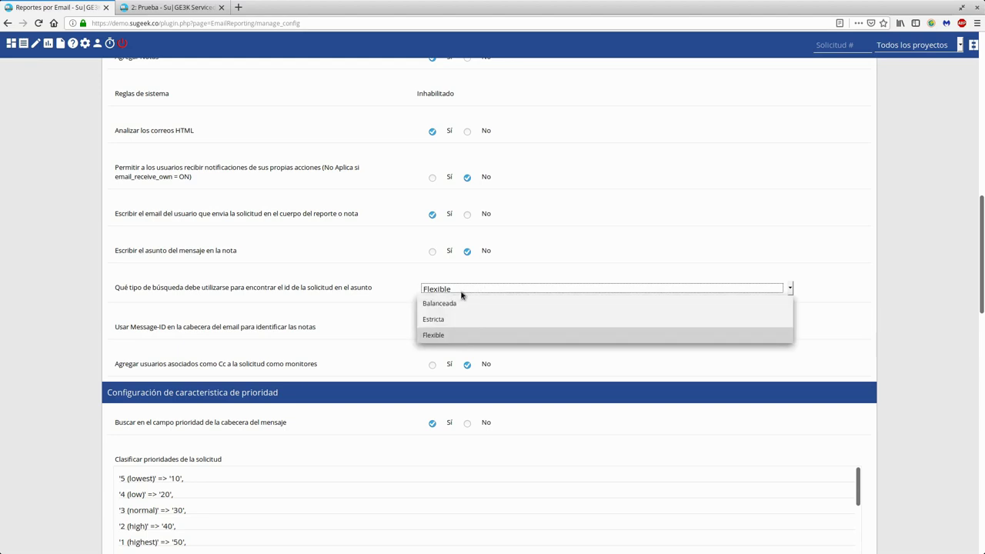
{"action": "left_click", "coordinate": [442, 319]}
{"action": "key", "text": "ctrl+Page_Down"}
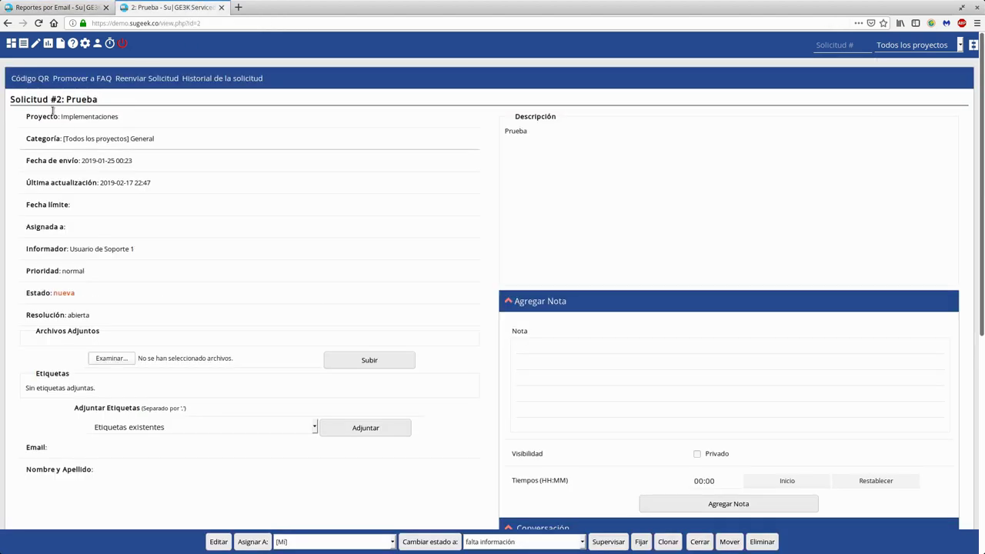
{"action": "double_click", "coordinate": [57, 98]}
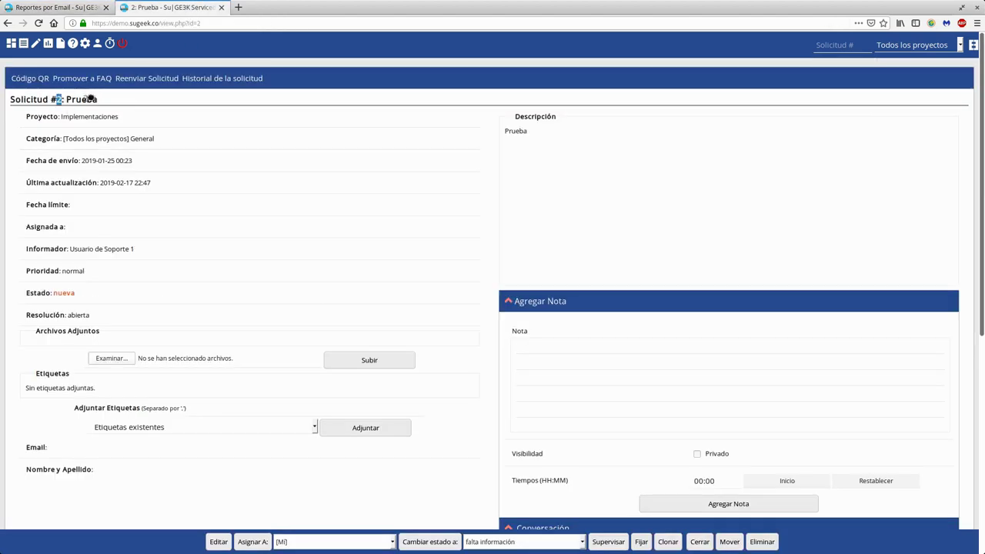
{"action": "left_click", "coordinate": [104, 100]}
{"action": "double_click", "coordinate": [92, 99]}
{"action": "left_click", "coordinate": [130, 97]}
{"action": "key", "text": "ctrl+Page_Up"}
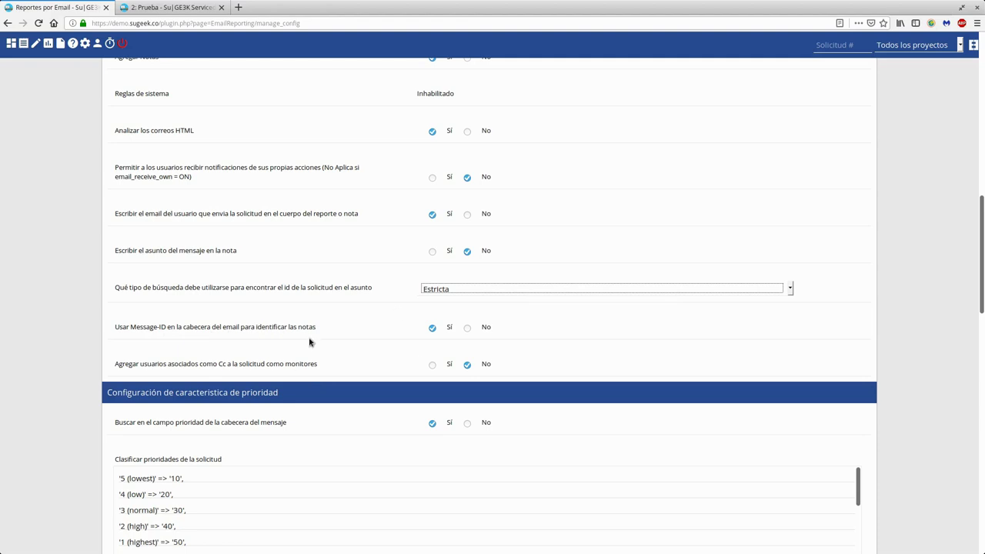
{"action": "left_click_drag", "start_coordinate": [309, 327], "coordinate": [129, 330]}
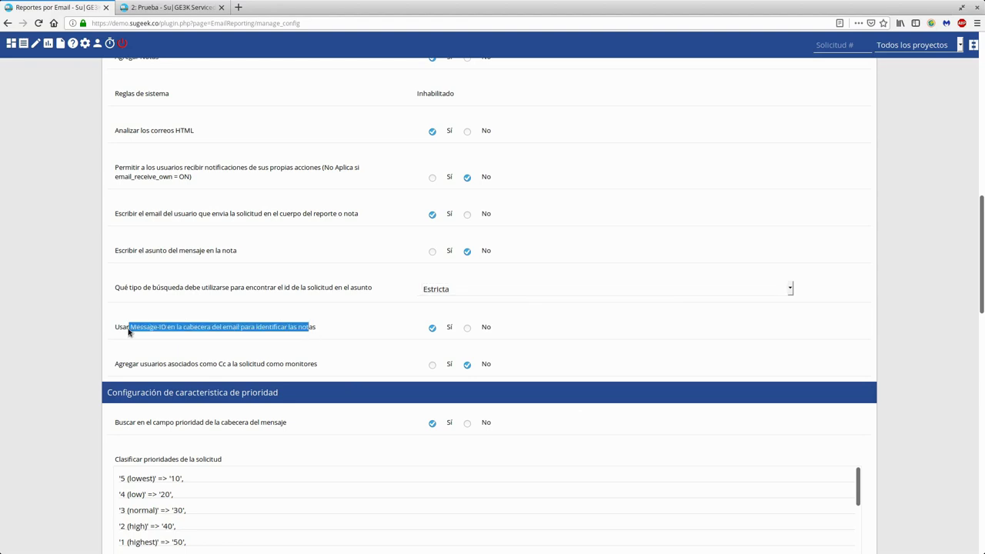
{"action": "scroll", "coordinate": [356, 362], "scroll_direction": "down", "scroll_amount": 3}
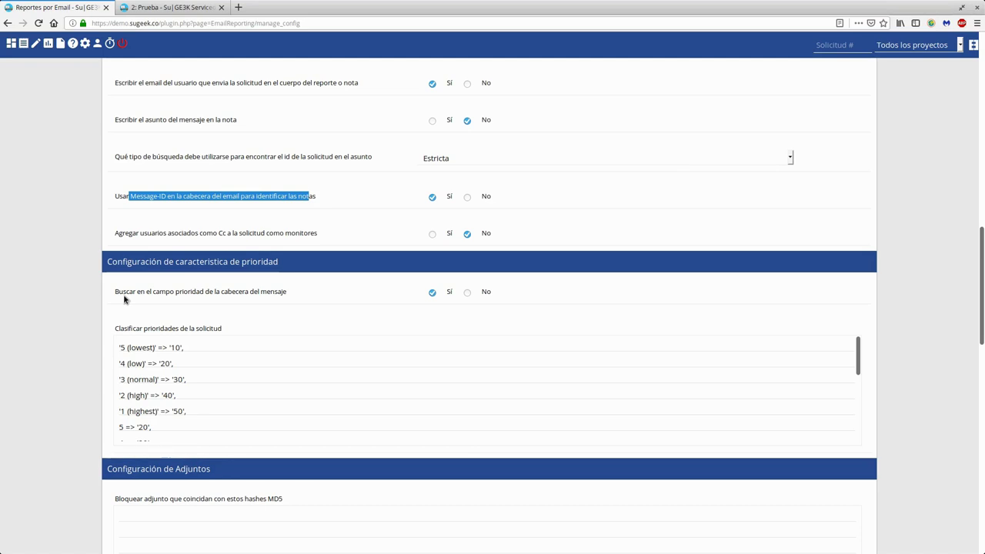
{"action": "scroll", "coordinate": [123, 300], "scroll_direction": "down", "scroll_amount": 2}
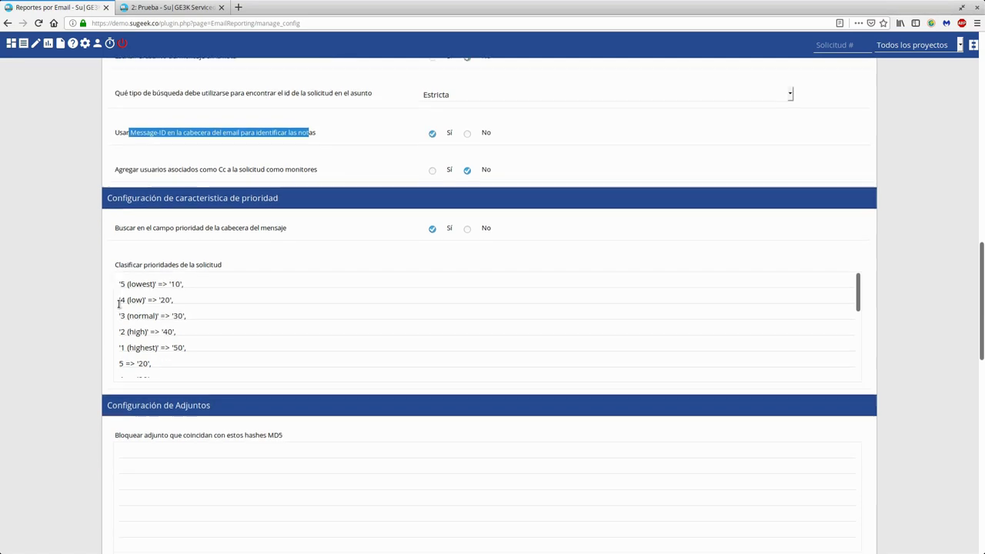
{"action": "scroll", "coordinate": [157, 291], "scroll_direction": "down", "scroll_amount": 2}
{"action": "scroll", "coordinate": [157, 291], "scroll_direction": "down", "scroll_amount": 4}
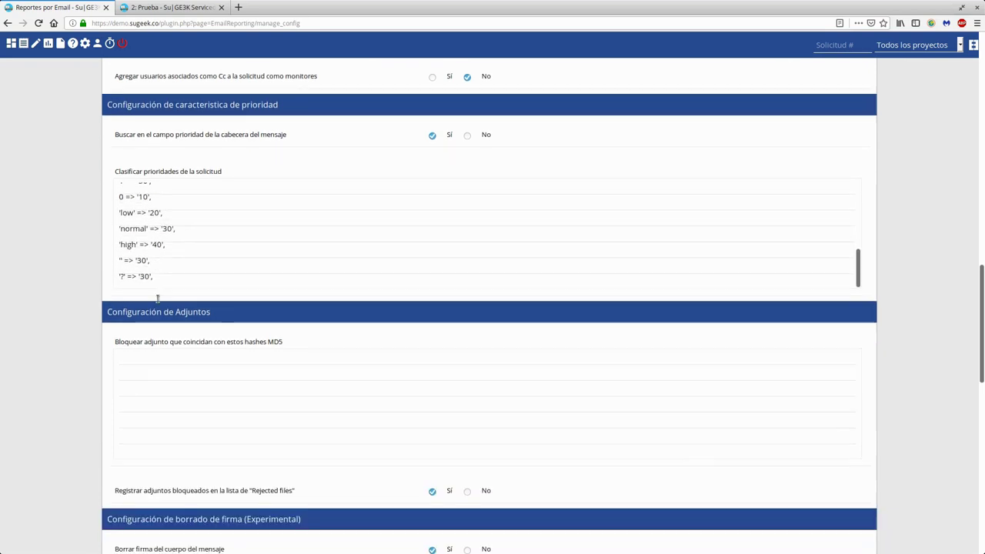
{"action": "scroll", "coordinate": [119, 254], "scroll_direction": "up", "scroll_amount": 3}
{"action": "scroll", "coordinate": [116, 267], "scroll_direction": "up", "scroll_amount": 3}
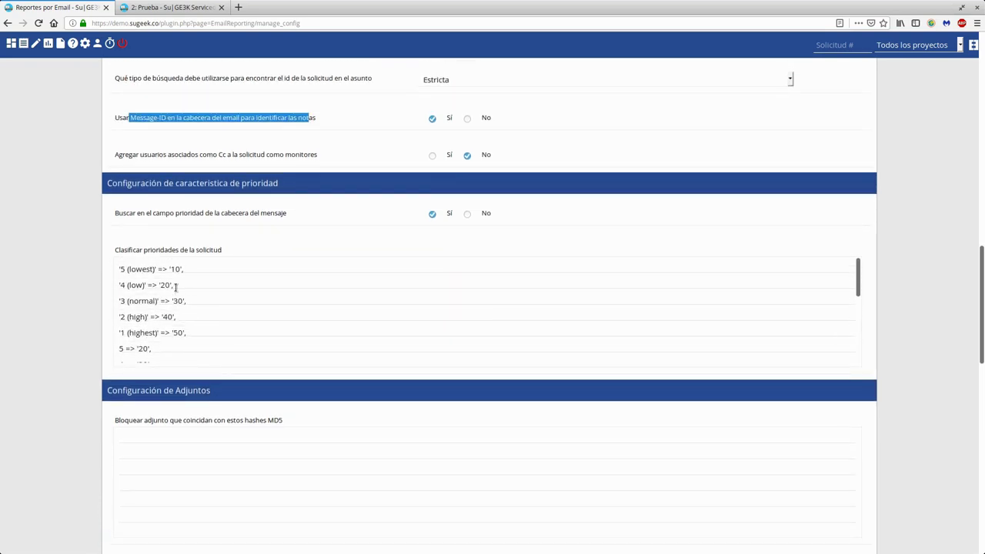
{"action": "double_click", "coordinate": [174, 268]}
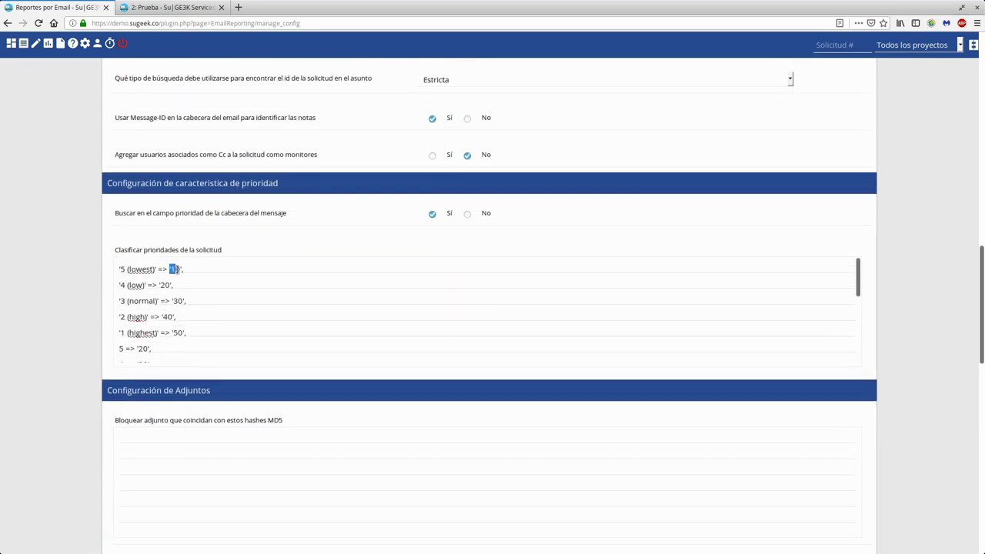
{"action": "left_click", "coordinate": [173, 269]}
{"action": "double_click", "coordinate": [164, 285]}
{"action": "double_click", "coordinate": [177, 332]}
{"action": "left_click", "coordinate": [195, 335]}
{"action": "scroll", "coordinate": [243, 313], "scroll_direction": "down", "scroll_amount": 5}
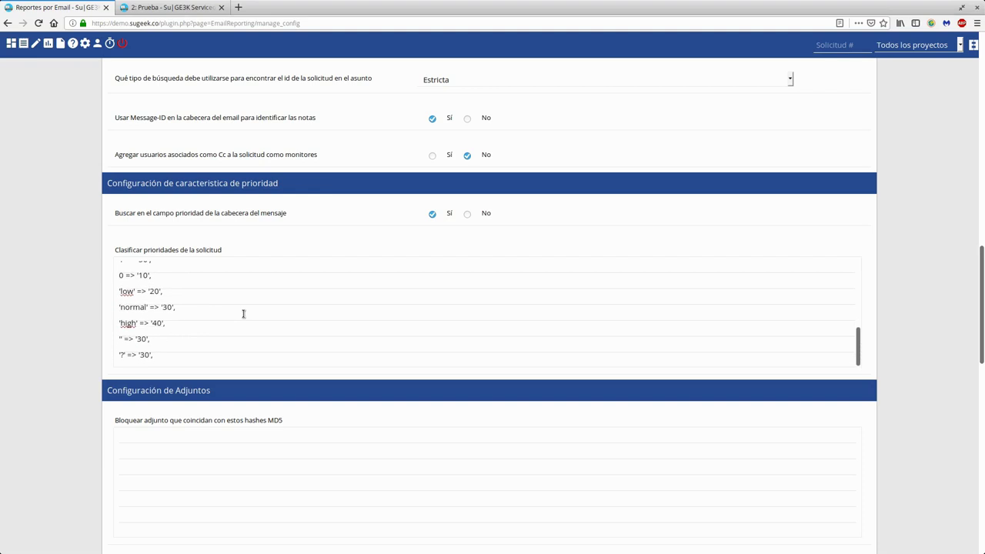
{"action": "scroll", "coordinate": [235, 323], "scroll_direction": "up", "scroll_amount": 5}
{"action": "scroll", "coordinate": [235, 323], "scroll_direction": "down", "scroll_amount": 5}
{"action": "scroll", "coordinate": [234, 323], "scroll_direction": "up", "scroll_amount": 5}
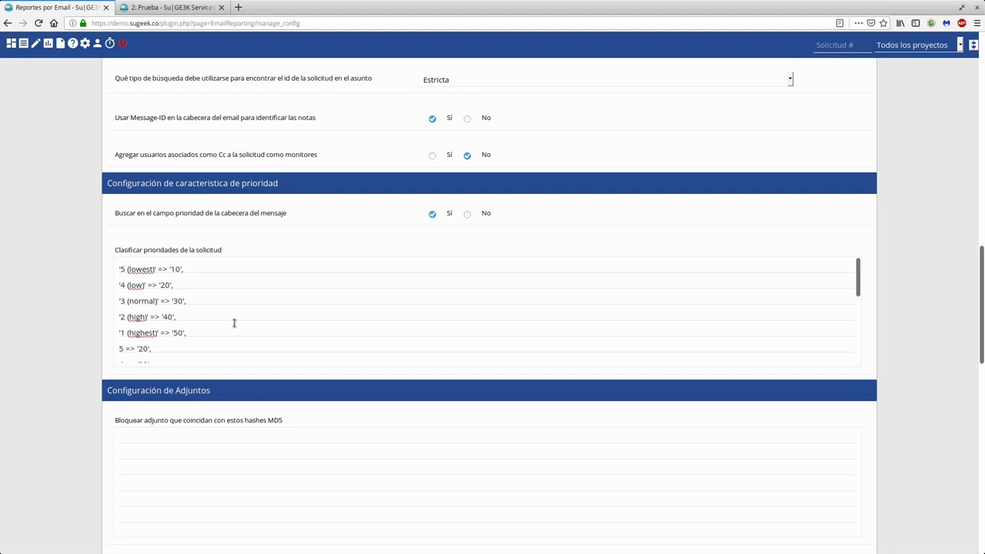
{"action": "scroll", "coordinate": [23, 313], "scroll_direction": "down", "scroll_amount": 3}
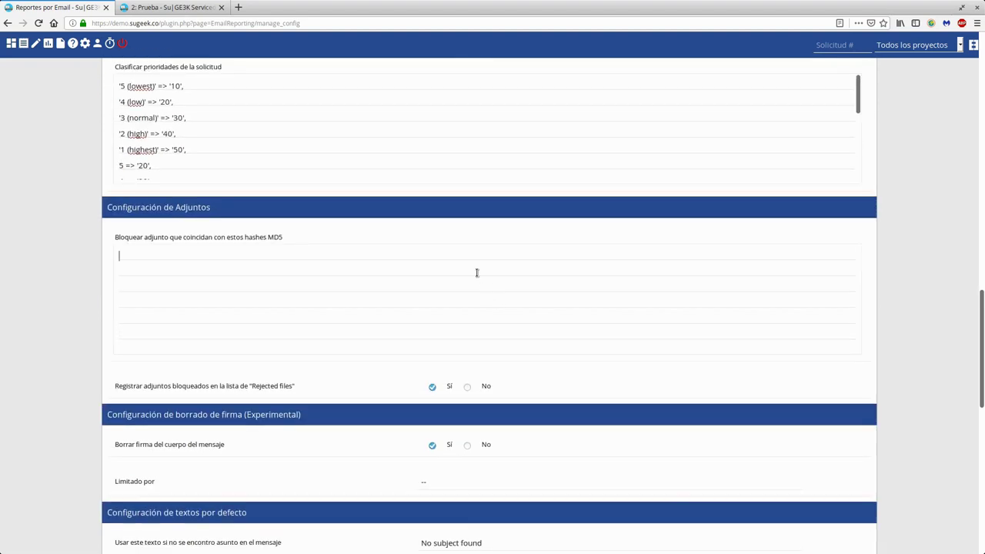
{"action": "scroll", "coordinate": [558, 356], "scroll_direction": "down", "scroll_amount": 3}
{"action": "scroll", "coordinate": [254, 246], "scroll_direction": "up", "scroll_amount": 2}
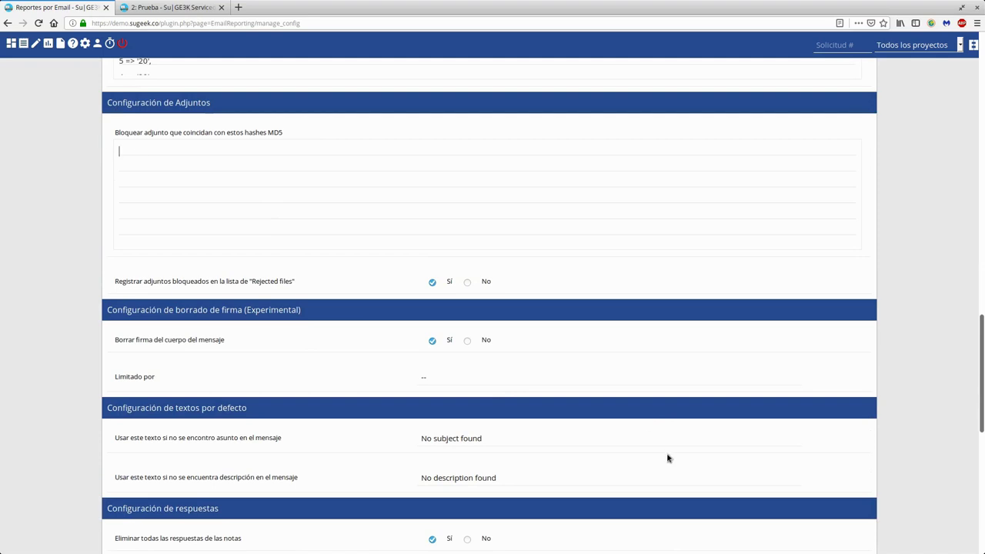
{"action": "left_click_drag", "start_coordinate": [127, 339], "coordinate": [224, 340]}
{"action": "left_click", "coordinate": [297, 354]}
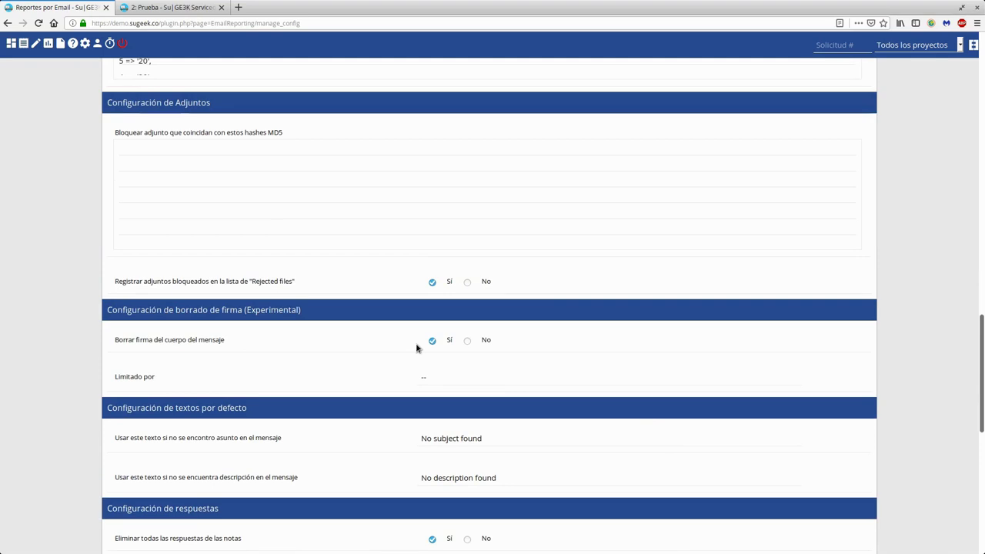
{"action": "left_click", "coordinate": [451, 372]}
{"action": "left_click_drag", "start_coordinate": [451, 379], "coordinate": [390, 375]}
{"action": "left_click", "coordinate": [390, 377]}
{"action": "scroll", "coordinate": [389, 378], "scroll_direction": "down", "scroll_amount": 3}
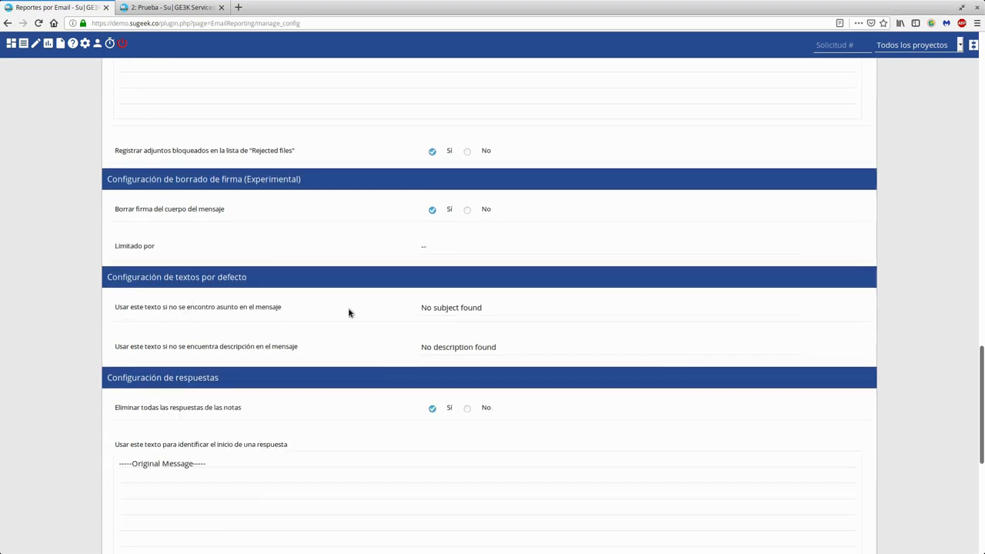
{"action": "triple_click", "coordinate": [466, 313]}
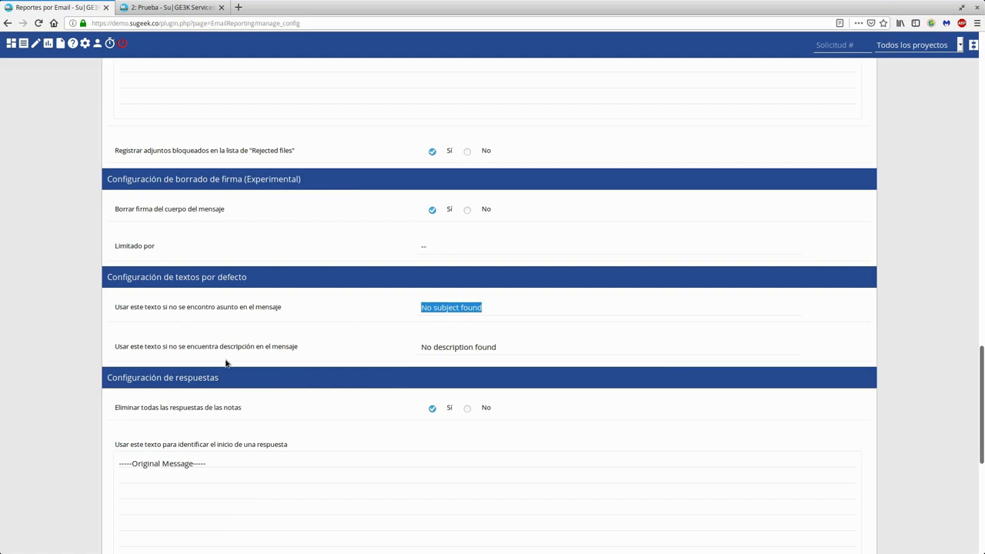
{"action": "triple_click", "coordinate": [442, 344]}
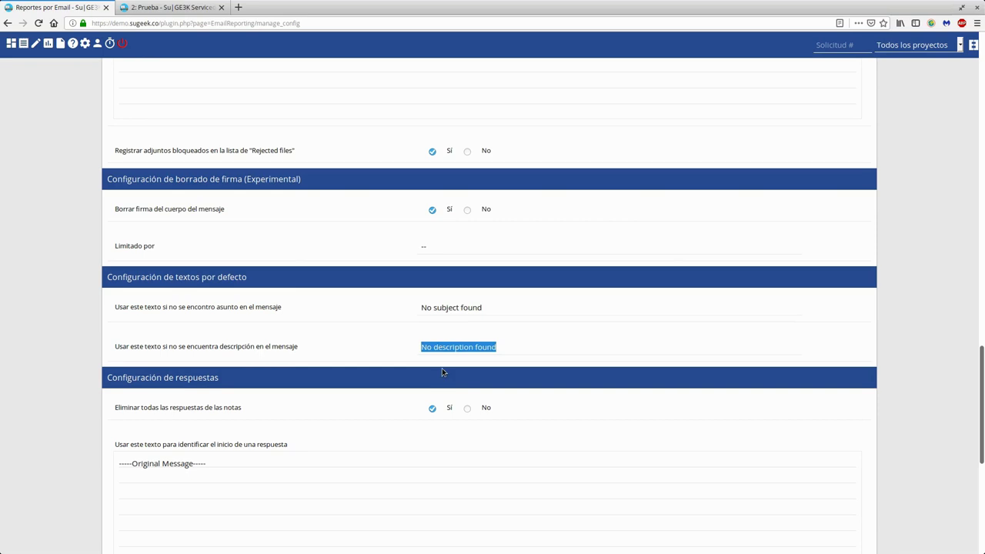
{"action": "double_click", "coordinate": [444, 347]}
{"action": "scroll", "coordinate": [296, 316], "scroll_direction": "down", "scroll_amount": 3}
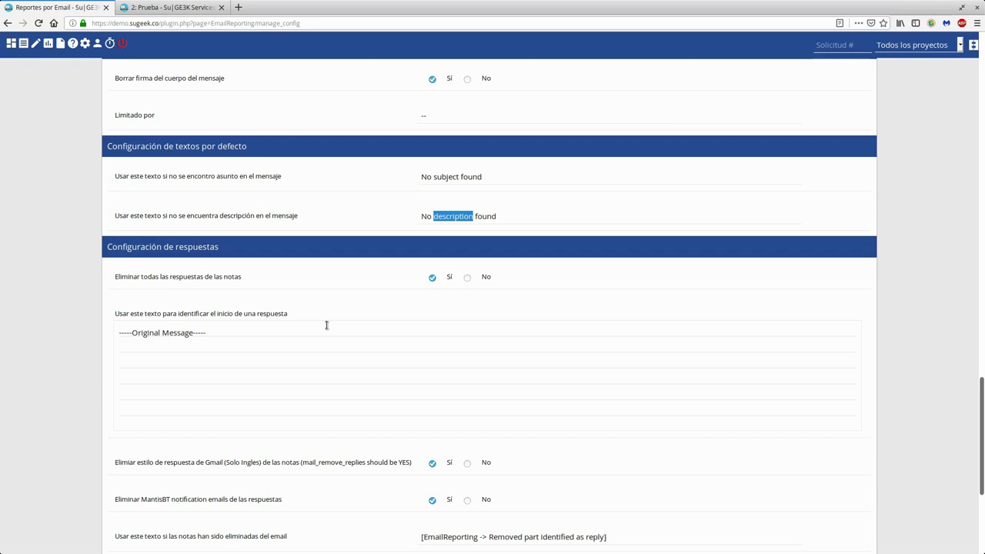
{"action": "scroll", "coordinate": [326, 325], "scroll_direction": "down", "scroll_amount": 3}
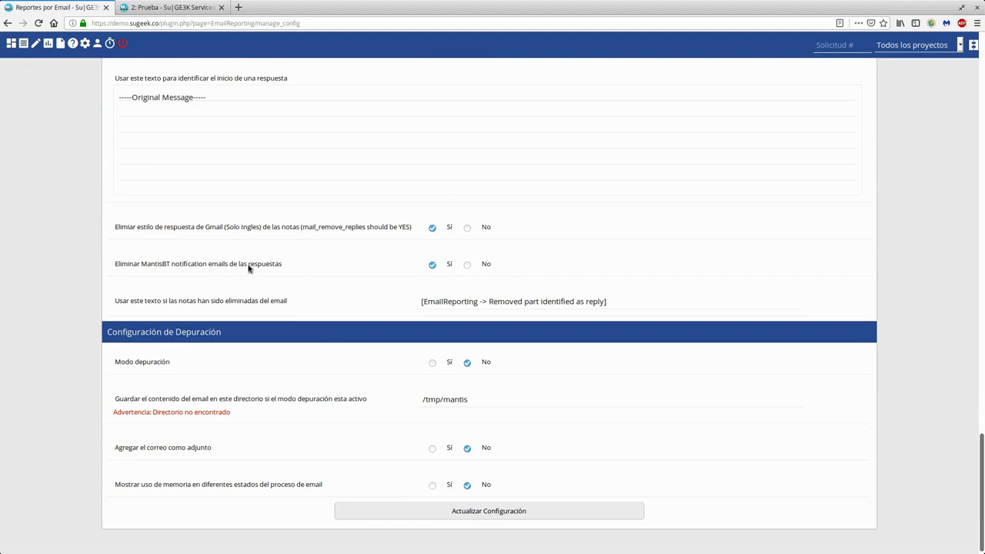
{"action": "left_click", "coordinate": [187, 278]}
{"action": "left_click_drag", "start_coordinate": [259, 301], "coordinate": [287, 301]}
{"action": "scroll", "coordinate": [292, 374], "scroll_direction": "down", "scroll_amount": 1}
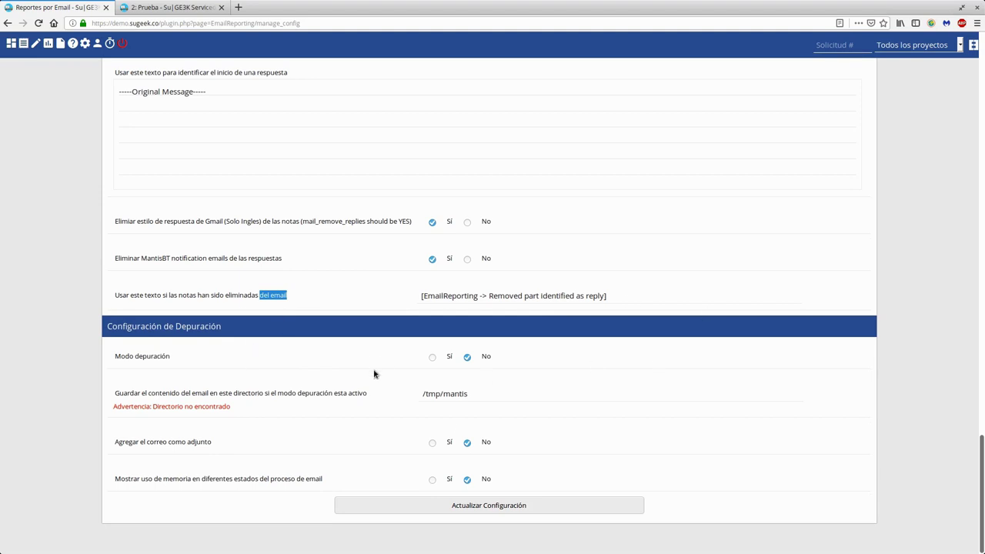
{"action": "left_click_drag", "start_coordinate": [424, 393], "coordinate": [504, 393]}
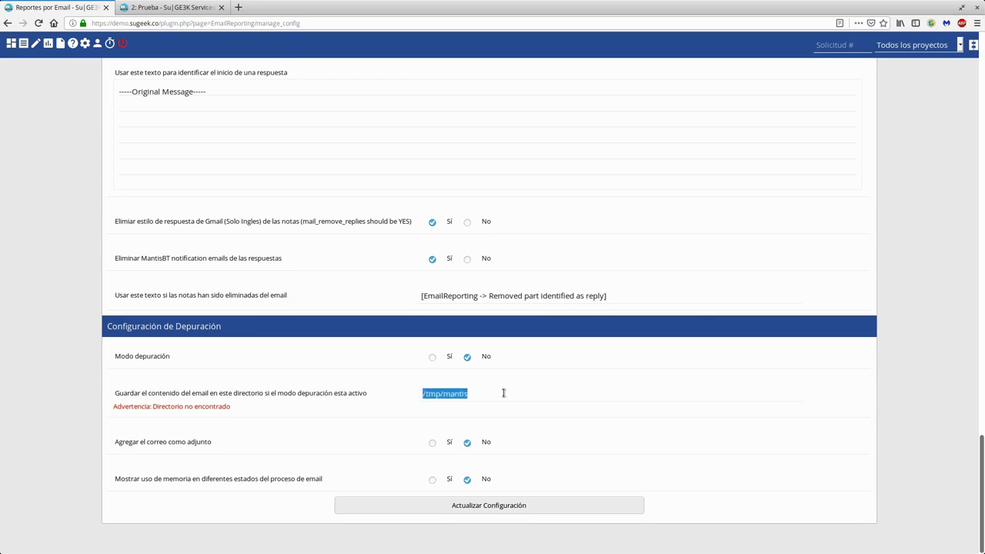
{"action": "left_click", "coordinate": [505, 393]}
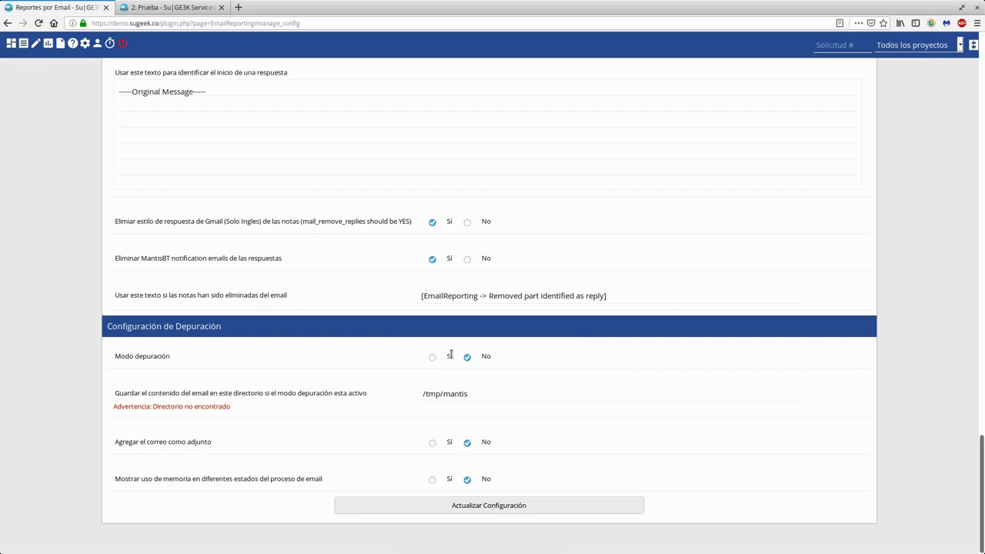
{"action": "scroll", "coordinate": [488, 297], "scroll_direction": "up", "scroll_amount": 10}
{"action": "scroll", "coordinate": [485, 296], "scroll_direction": "up", "scroll_amount": 4}
{"action": "scroll", "coordinate": [608, 322], "scroll_direction": "down", "scroll_amount": 3}
{"action": "scroll", "coordinate": [750, 423], "scroll_direction": "down", "scroll_amount": 14}
{"action": "scroll", "coordinate": [775, 446], "scroll_direction": "down", "scroll_amount": 1}
{"action": "scroll", "coordinate": [775, 446], "scroll_direction": "up", "scroll_amount": 12}
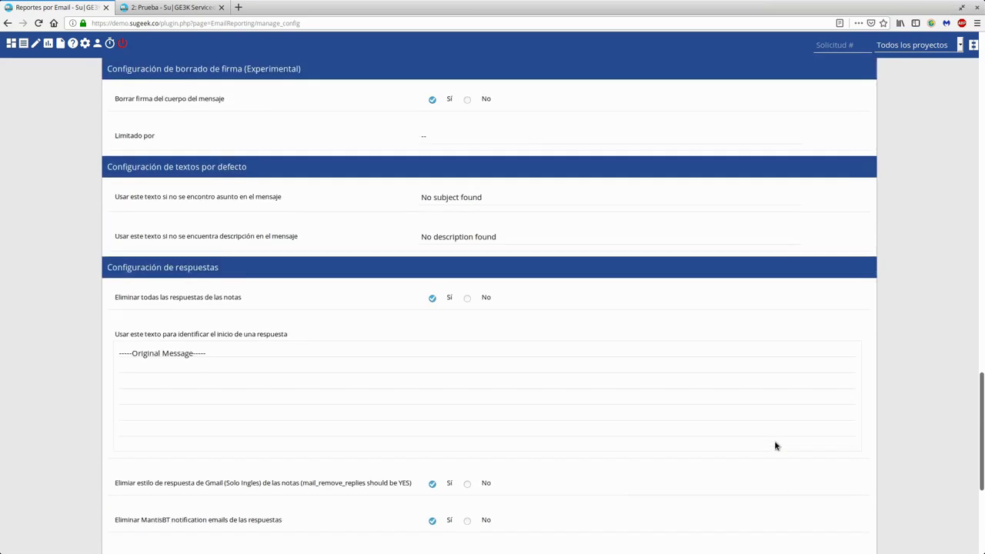
{"action": "scroll", "coordinate": [775, 445], "scroll_direction": "up", "scroll_amount": 12}
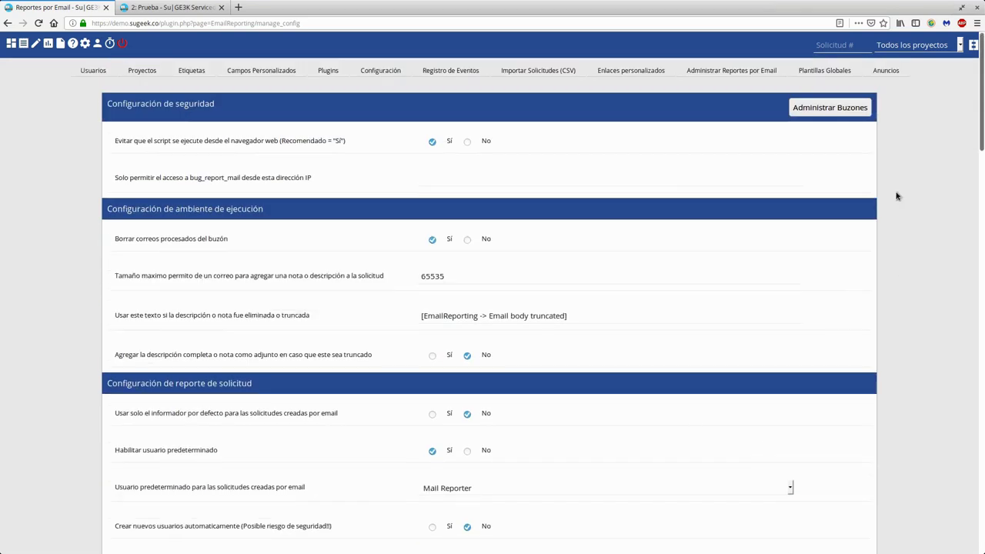
- Open Administrar Buzones, re-enter the admin password, and answer the browser's save-login prompt
{"action": "left_click", "coordinate": [840, 106]}
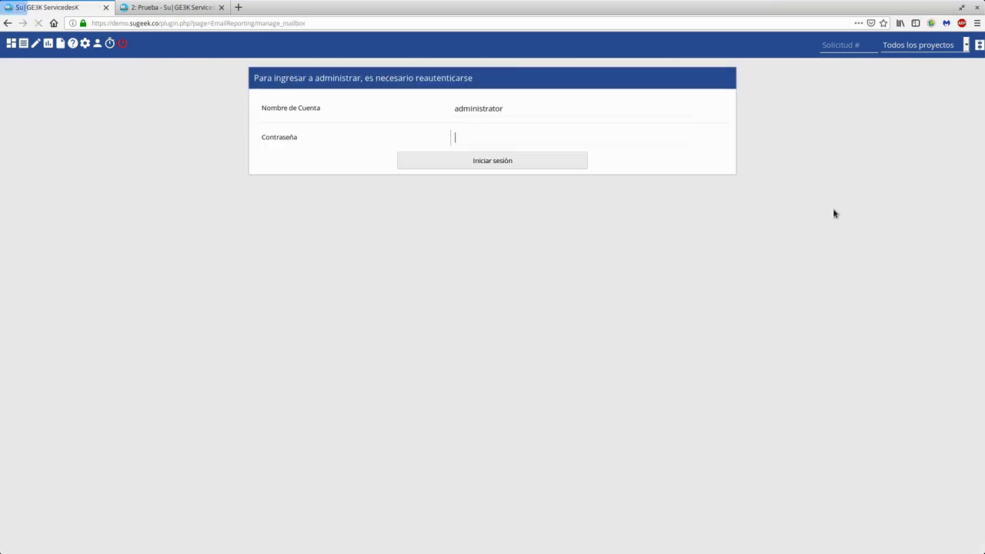
{"action": "type", "text": "administra"}
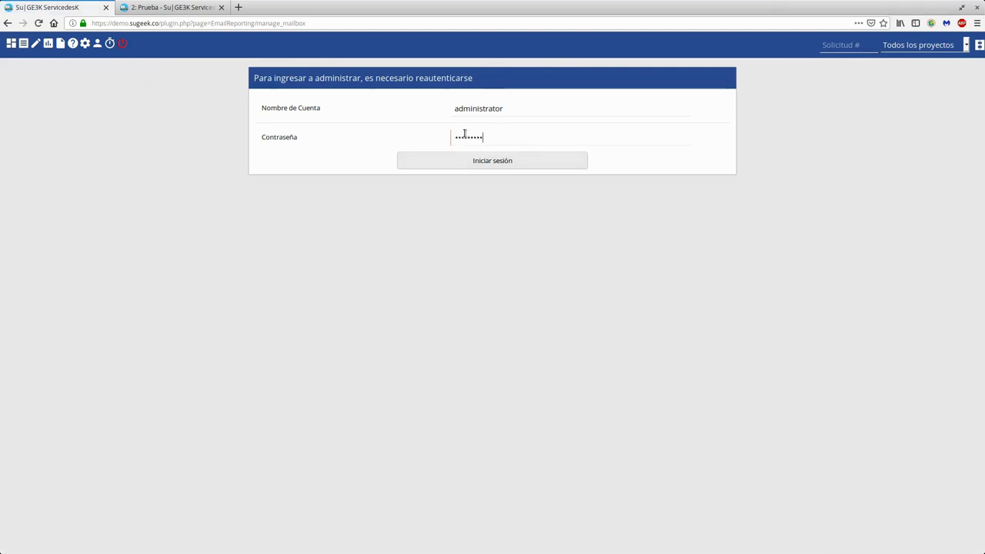
{"action": "type", "text": "tor"}
{"action": "key", "text": "Return"}
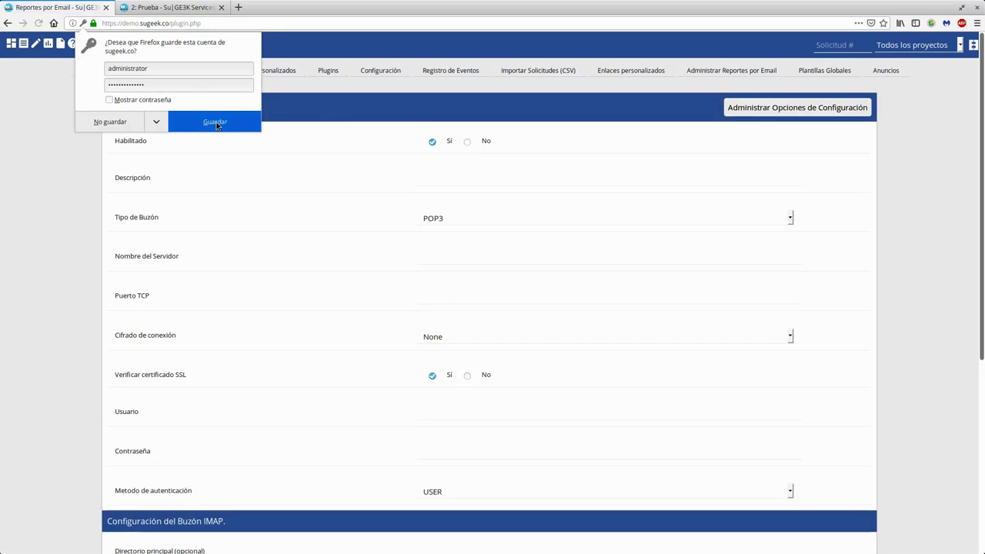
{"action": "left_click", "coordinate": [127, 130]}
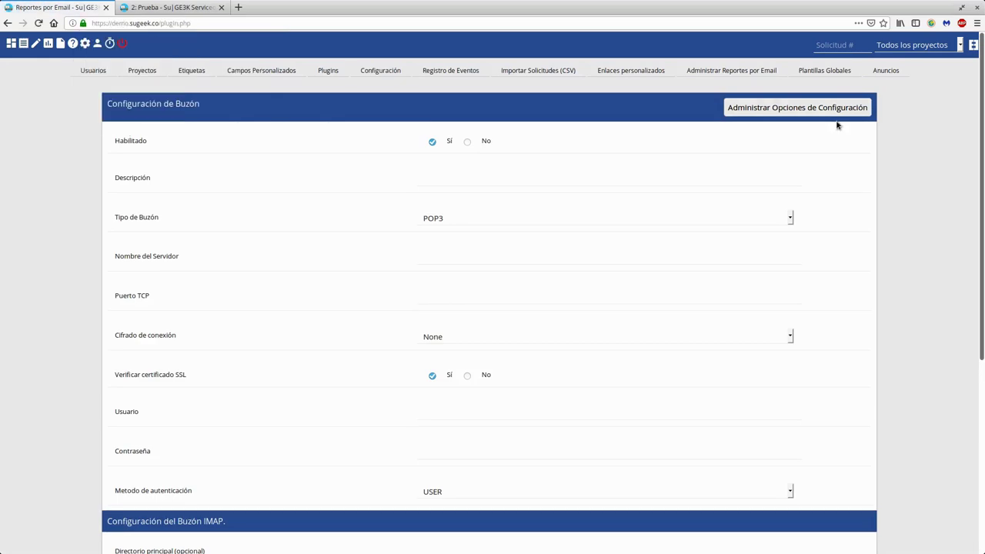
{"action": "left_click", "coordinate": [913, 49]}
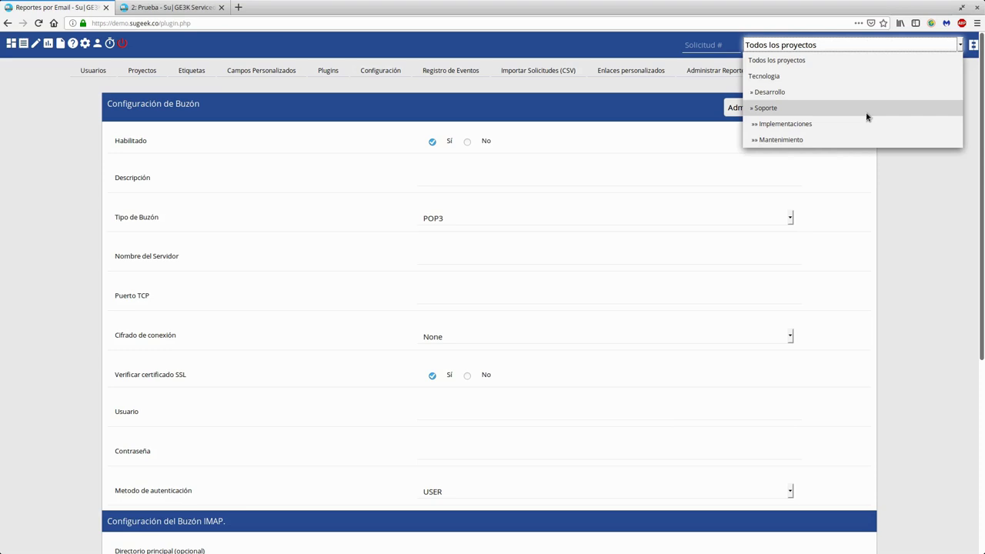
{"action": "left_click", "coordinate": [908, 273]}
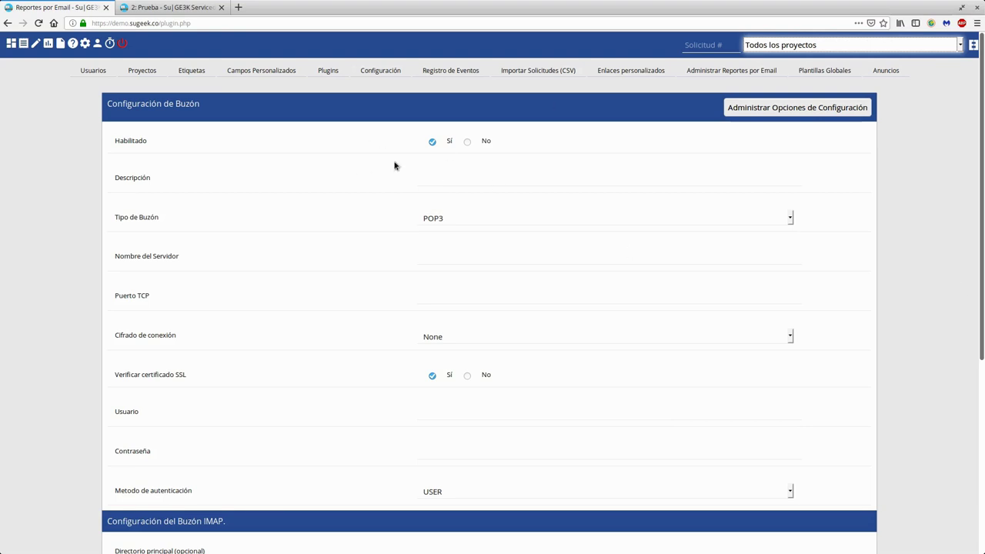
{"action": "scroll", "coordinate": [505, 336], "scroll_direction": "down", "scroll_amount": 5}
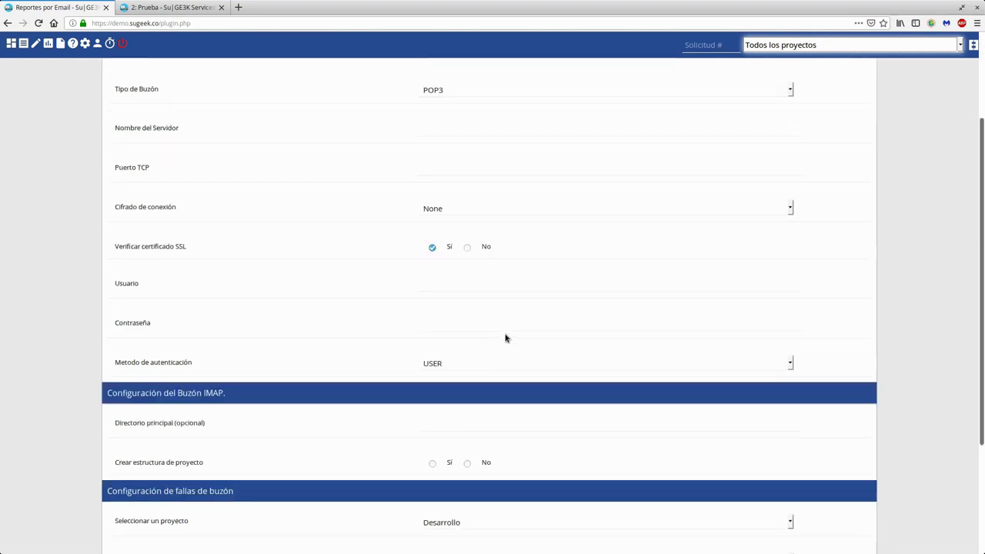
{"action": "scroll", "coordinate": [559, 279], "scroll_direction": "up", "scroll_amount": 4}
{"action": "scroll", "coordinate": [547, 332], "scroll_direction": "down", "scroll_amount": 4}
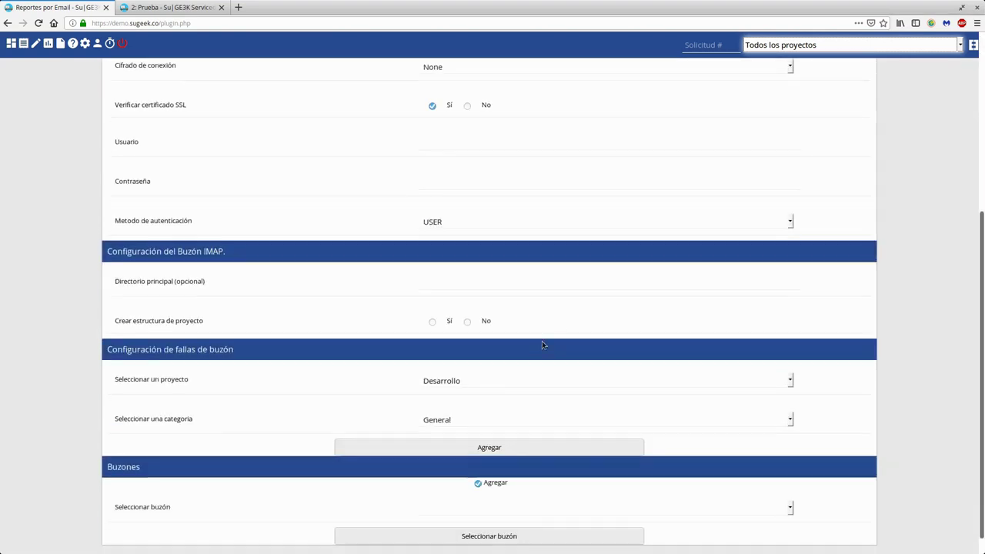
{"action": "left_click", "coordinate": [469, 486]}
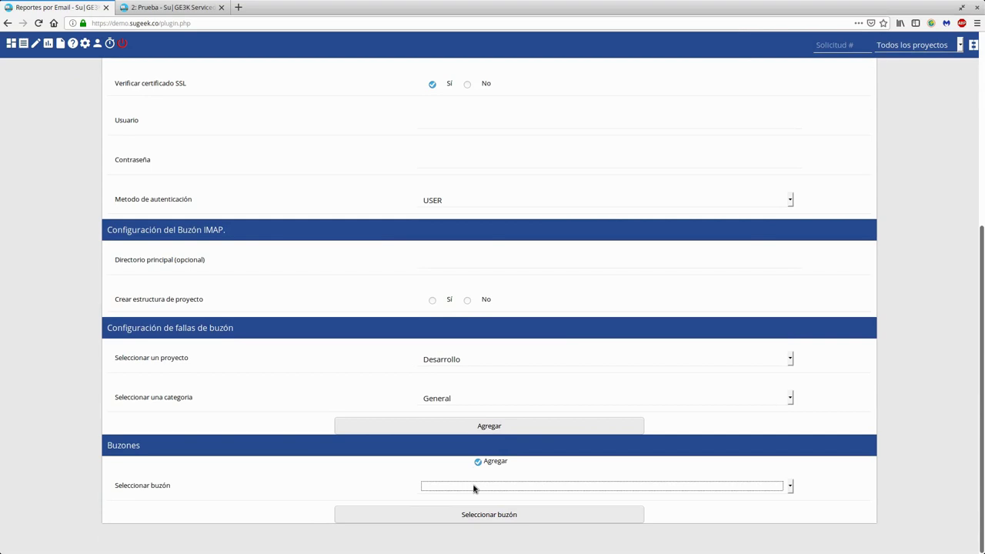
{"action": "scroll", "coordinate": [589, 192], "scroll_direction": "up", "scroll_amount": 5}
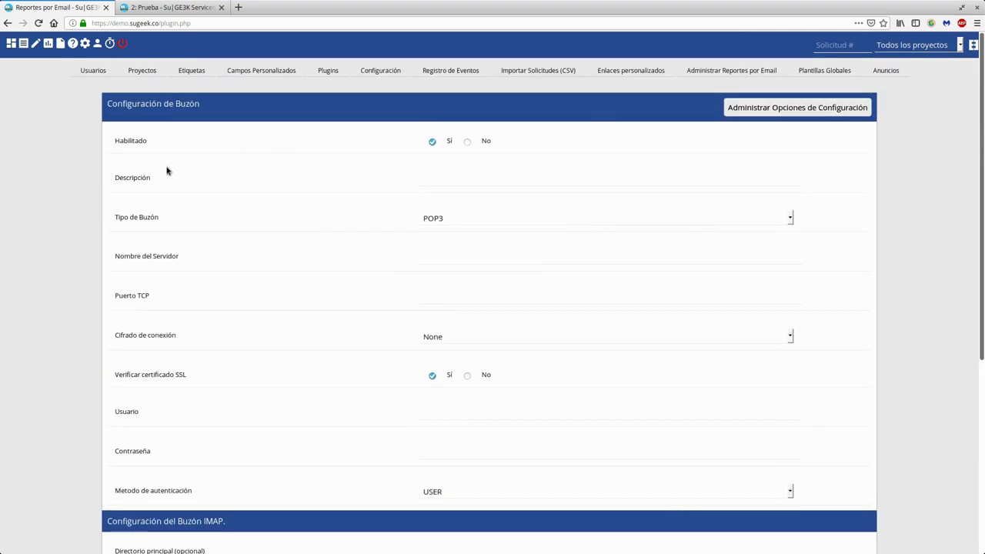
- Fill the mailbox form: description Desarrollo, type IMAP, server imap.gmail.com, port 465
{"action": "left_click", "coordinate": [486, 184]}
{"action": "type", "text": "Desarrollo"}
{"action": "left_click", "coordinate": [499, 219]}
{"action": "left_click", "coordinate": [467, 234]}
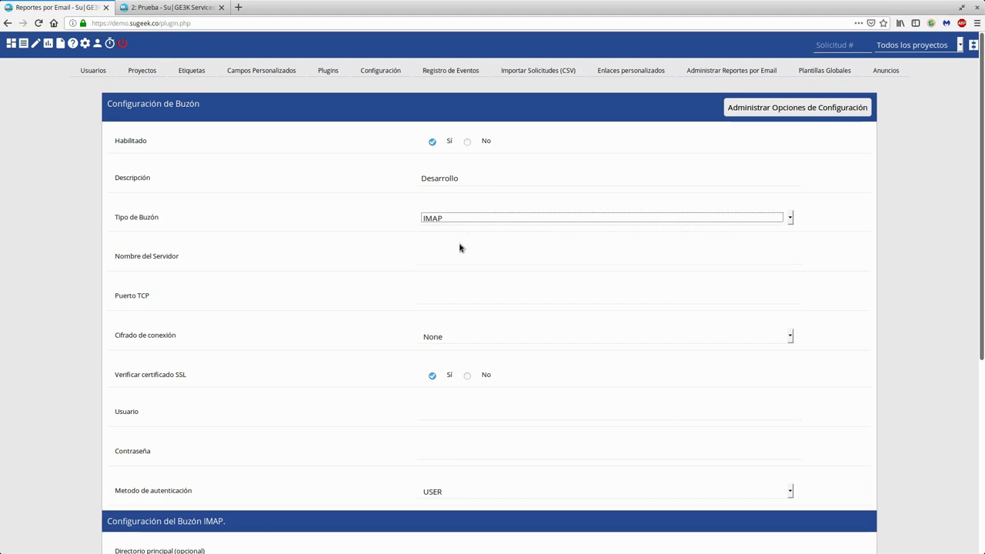
{"action": "left_click", "coordinate": [459, 250]}
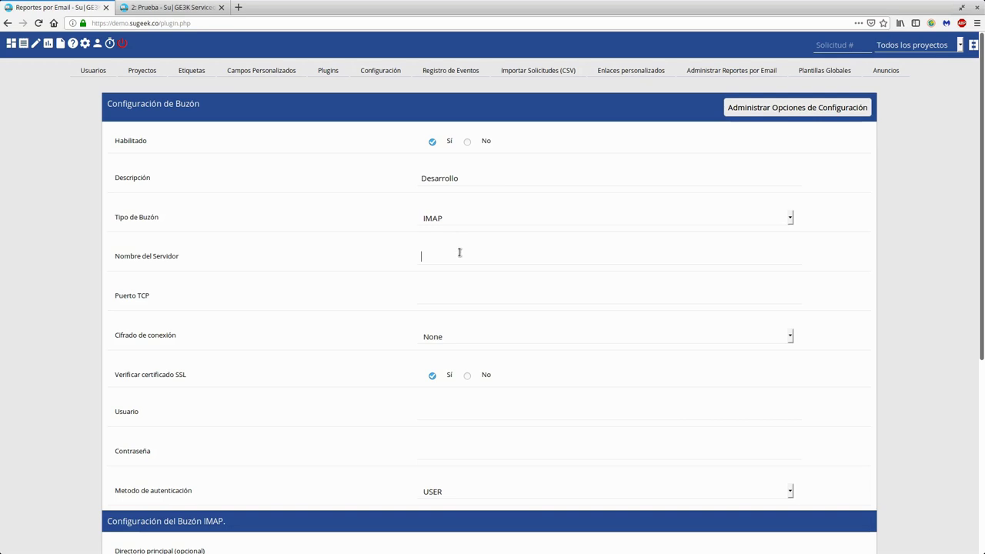
{"action": "type", "text": "imap"}
{"action": "key", "text": "Down"}
{"action": "key", "text": "Tab"}
{"action": "type", "text": "465"}
{"action": "double_click", "coordinate": [459, 254]}
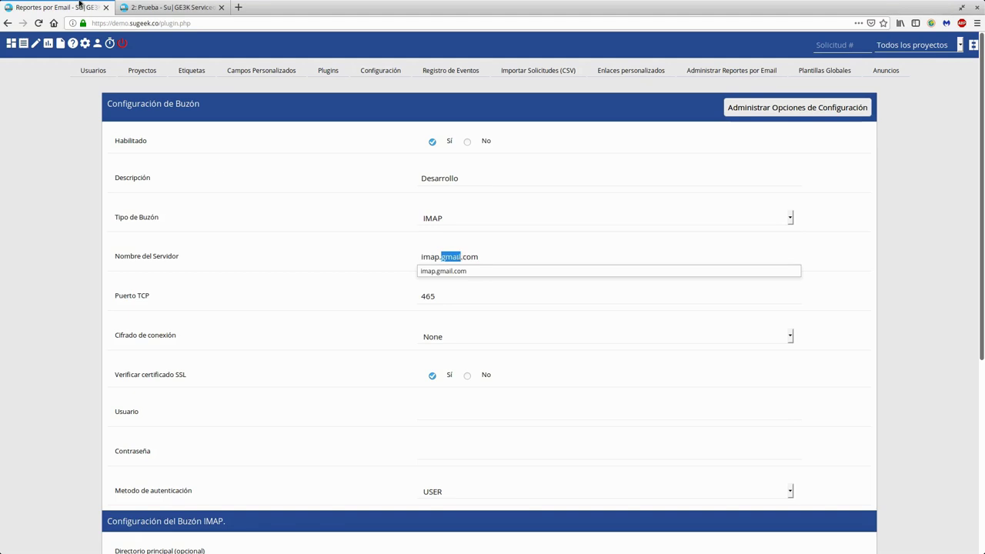
- Search Google for 'imap gmail' in a new browser tab
{"action": "left_click", "coordinate": [238, 8]}
{"action": "type", "text": "imap"}
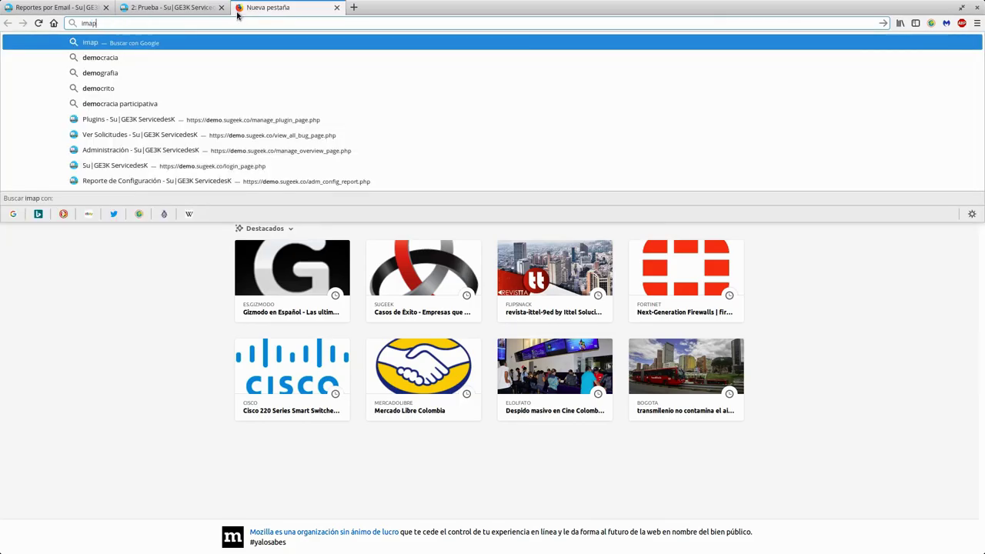
{"action": "type", "text": " gmail"}
{"action": "key", "text": "Return"}
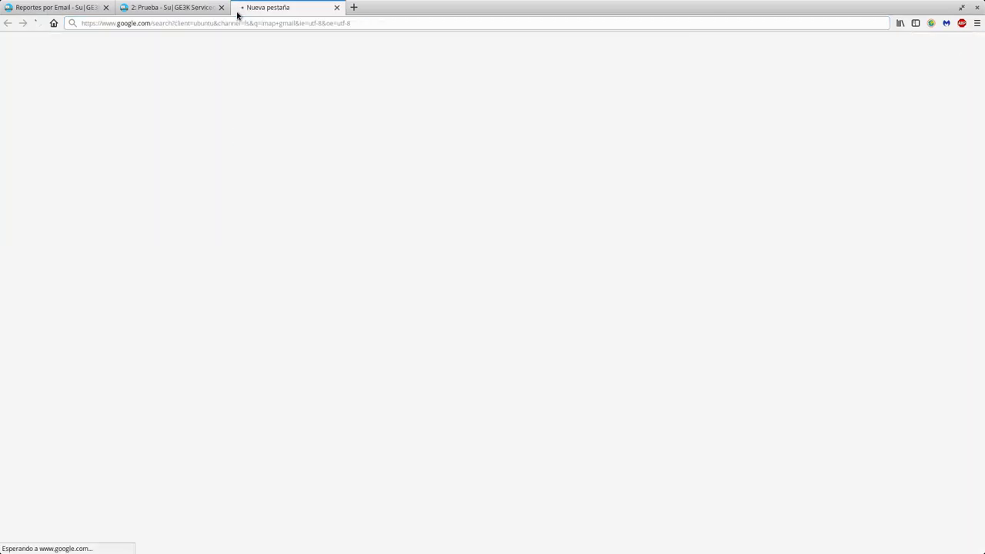
- Look up Gmail's IMAP settings in Gmail Help: server imap.gmail.com, SSL required, port 993
{"action": "left_click", "coordinate": [193, 125]}
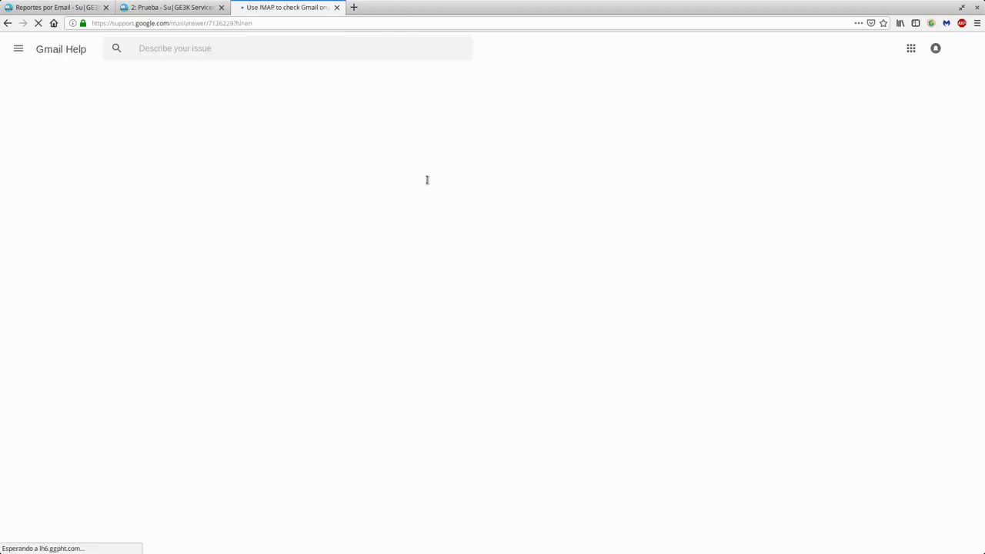
{"action": "scroll", "coordinate": [297, 323], "scroll_direction": "down", "scroll_amount": 3}
{"action": "scroll", "coordinate": [297, 324], "scroll_direction": "down", "scroll_amount": 3}
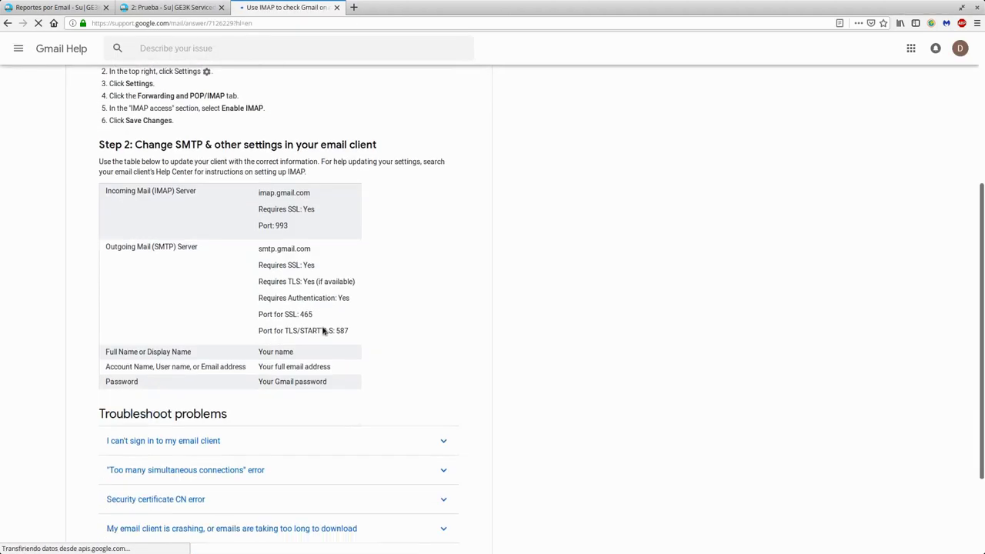
{"action": "double_click", "coordinate": [260, 183]}
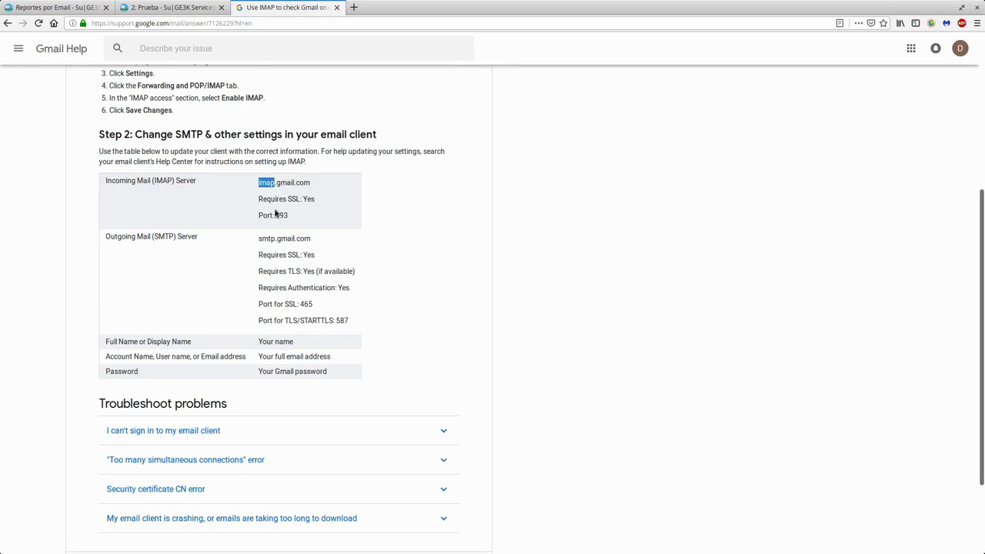
{"action": "double_click", "coordinate": [282, 198]}
{"action": "left_click_drag", "start_coordinate": [289, 216], "coordinate": [276, 216]}
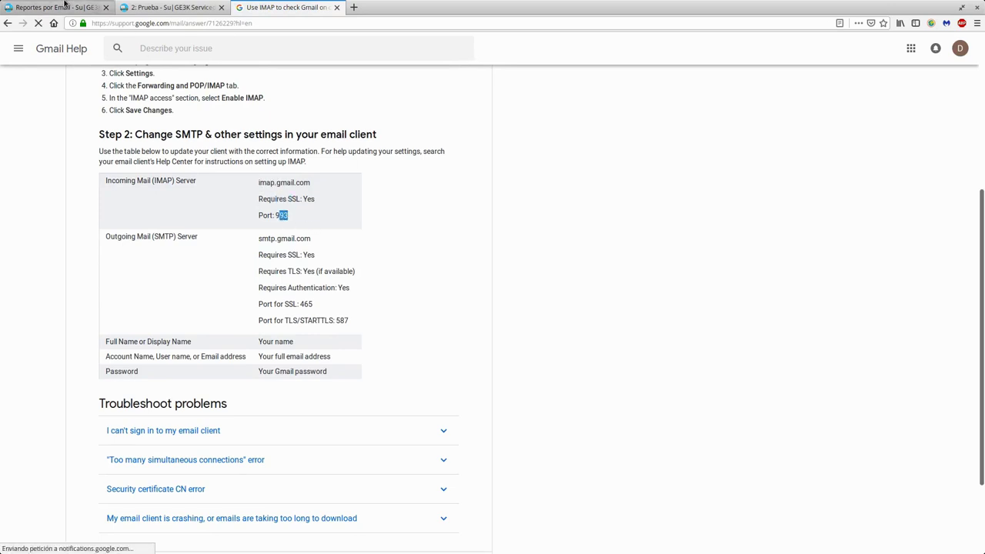
- Replace the mailbox form's TCP port 465 with 993
{"action": "left_click", "coordinate": [62, 7]}
{"action": "double_click", "coordinate": [428, 296]}
{"action": "type", "text": "993"}
- Set connection encryption to SSLv3 and turn off SSL certificate verification
{"action": "left_click", "coordinate": [435, 338]}
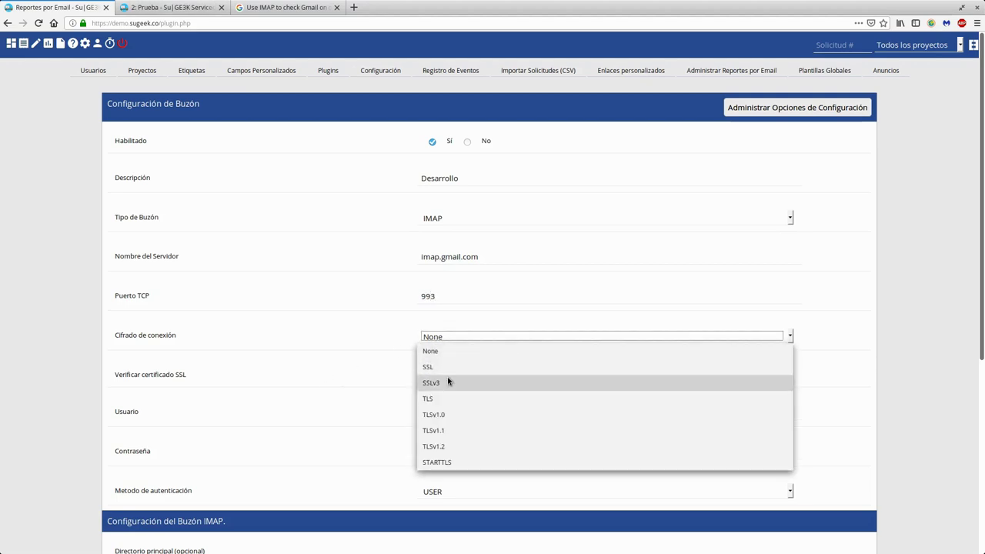
{"action": "left_click", "coordinate": [448, 381]}
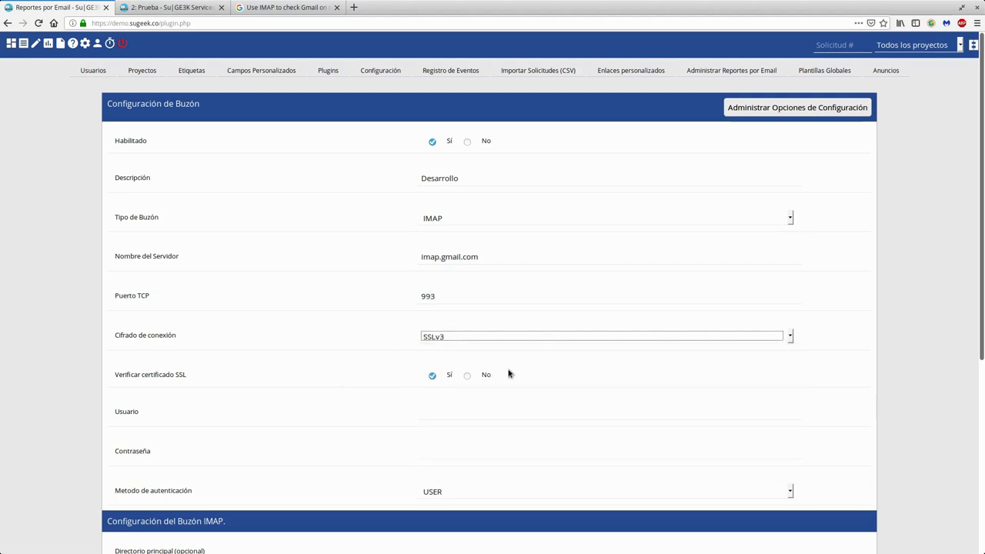
{"action": "left_click", "coordinate": [467, 375]}
- Enter the account e-mail address as the user name and fill in the password
{"action": "scroll", "coordinate": [308, 385], "scroll_direction": "down", "scroll_amount": 3}
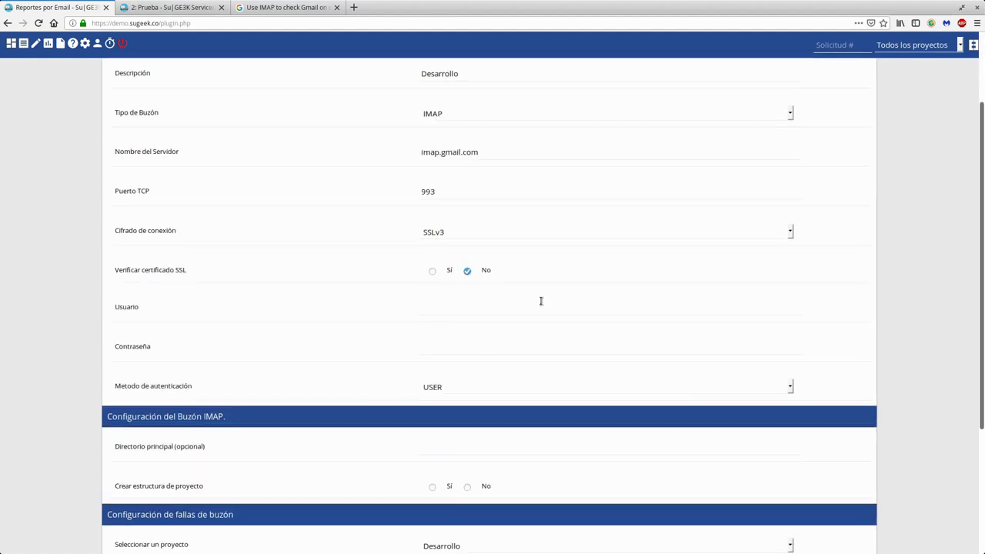
{"action": "left_click", "coordinate": [540, 301]}
{"action": "type", "text": "cuenta@miempresa.com"}
{"action": "key", "text": "Tab"}
{"action": "left_click", "coordinate": [477, 385]}
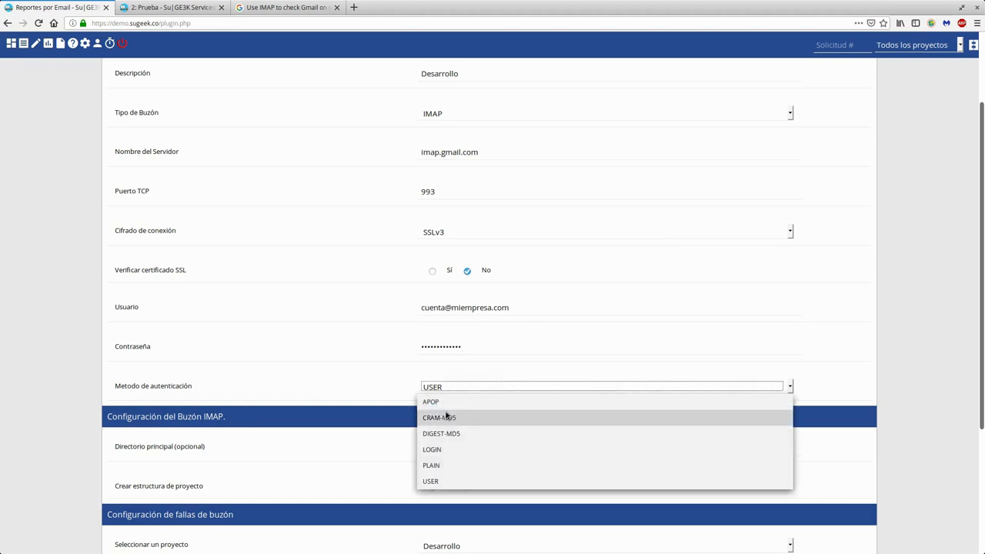
- Choose LOGIN as the authentication method
{"action": "left_click", "coordinate": [438, 448]}
{"action": "scroll", "coordinate": [336, 347], "scroll_direction": "down", "scroll_amount": 4}
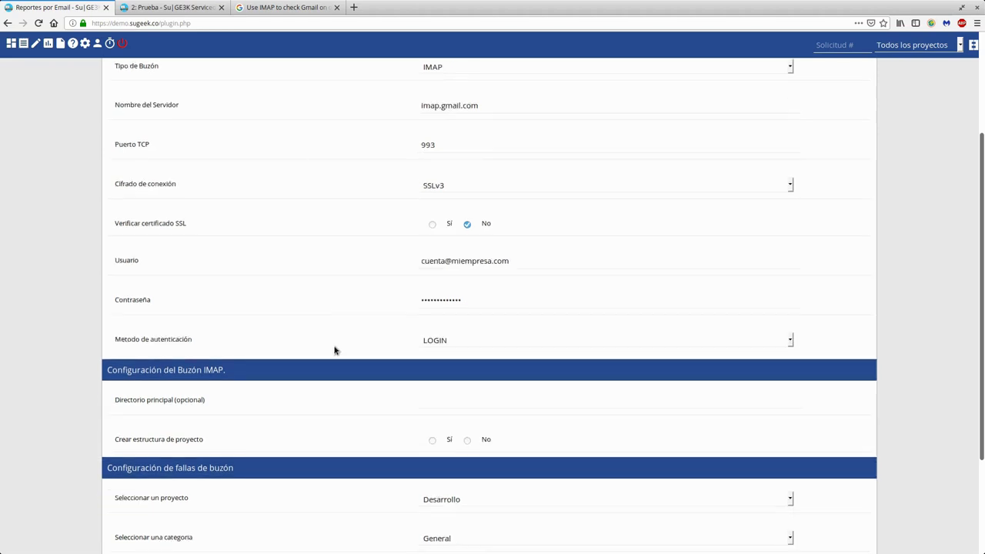
{"action": "left_click_drag", "start_coordinate": [182, 260], "coordinate": [221, 260]}
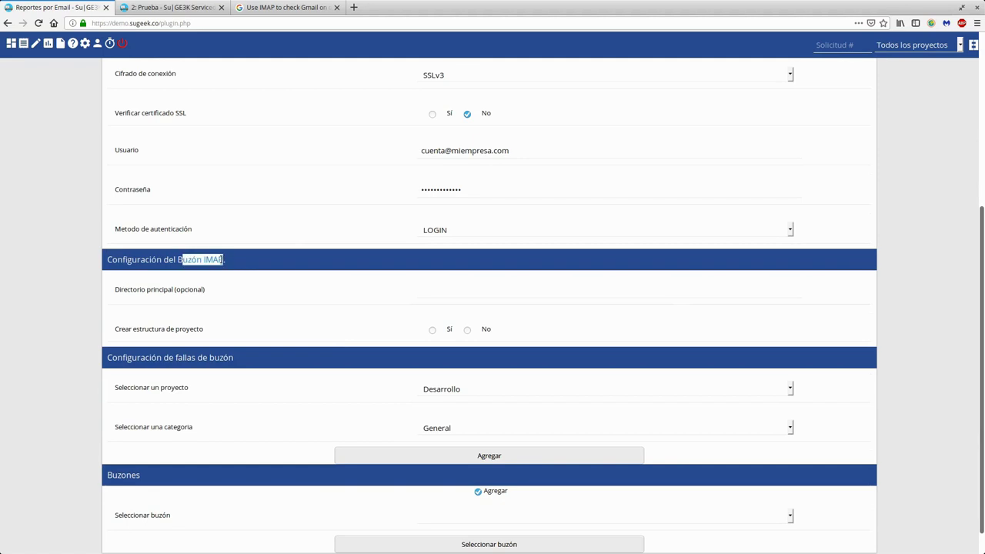
{"action": "scroll", "coordinate": [517, 152], "scroll_direction": "up", "scroll_amount": 3}
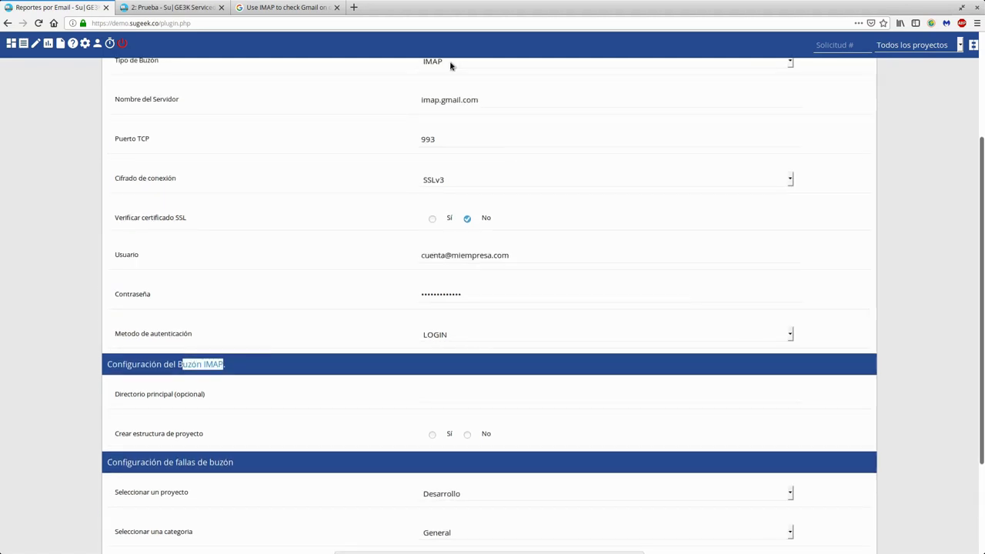
- Set the IMAP root folder to 'Desarrollo'
{"action": "left_click", "coordinate": [424, 396]}
{"action": "scroll", "coordinate": [449, 165], "scroll_direction": "up", "scroll_amount": 3}
{"action": "scroll", "coordinate": [467, 368], "scroll_direction": "down", "scroll_amount": 4}
{"action": "left_click", "coordinate": [467, 368]}
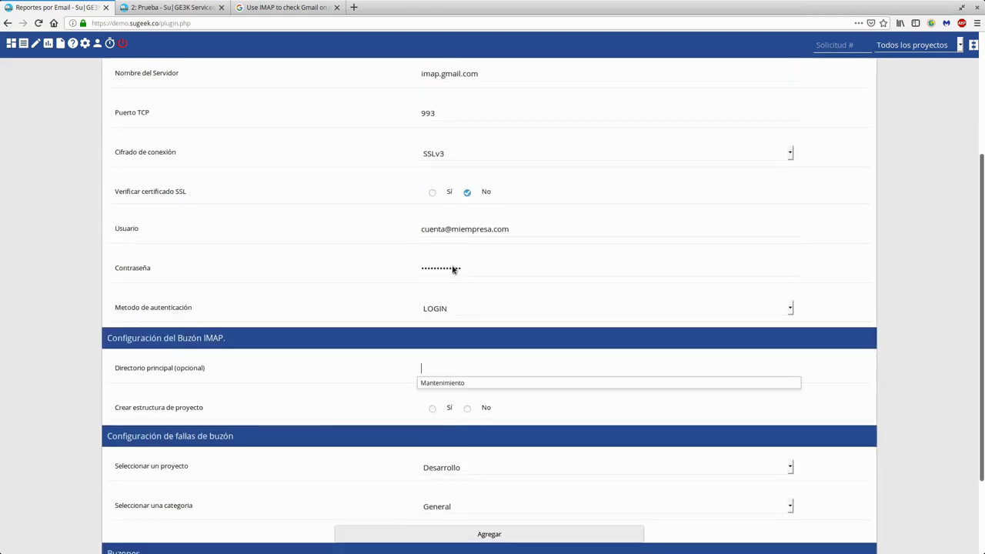
{"action": "left_click_drag", "start_coordinate": [428, 229], "coordinate": [511, 230]}
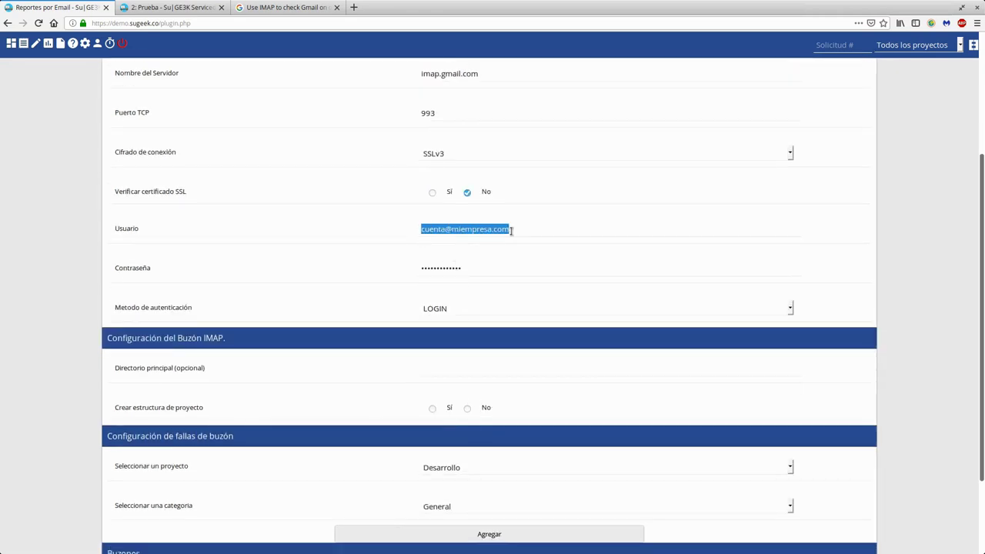
{"action": "left_click", "coordinate": [443, 362]}
{"action": "type", "text": "Desarrollo"}
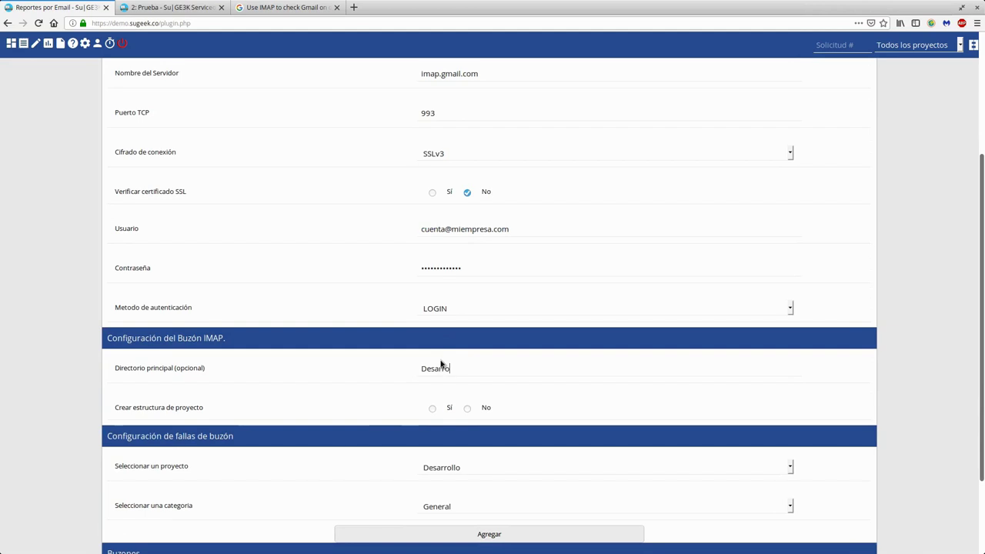
- Turn off project-structure creation and keep project Desarrollo with category General
{"action": "left_click", "coordinate": [467, 409]}
{"action": "scroll", "coordinate": [285, 374], "scroll_direction": "down", "scroll_amount": 3}
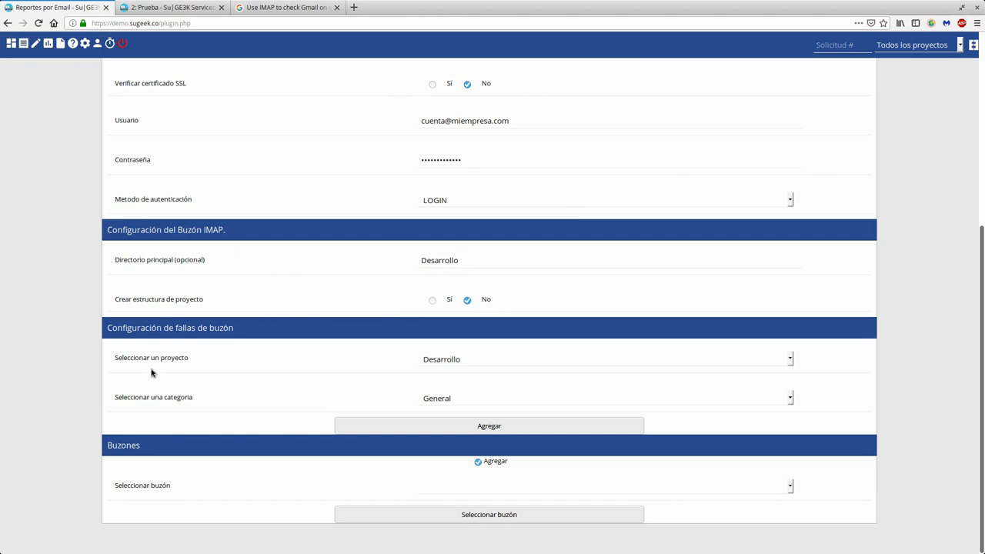
{"action": "left_click", "coordinate": [473, 361]}
{"action": "left_click", "coordinate": [474, 360]}
{"action": "left_click", "coordinate": [421, 402]}
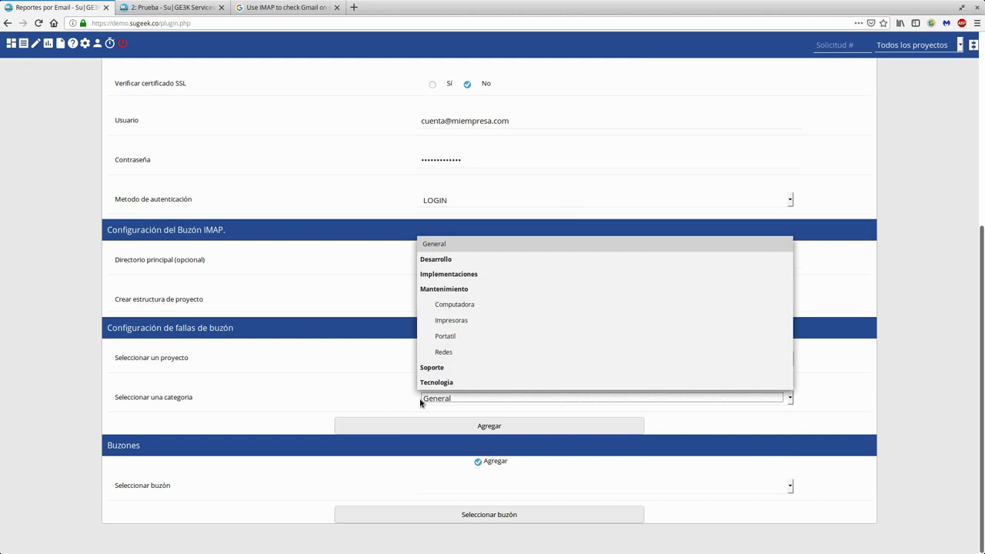
{"action": "left_click", "coordinate": [420, 402]}
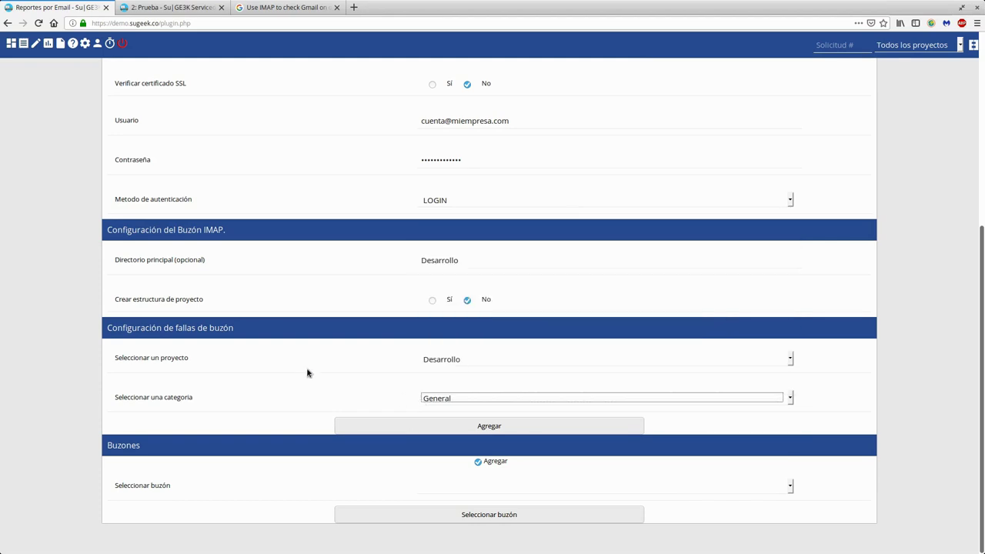
- Add the Desarrollo mailbox, declining the browser's offer to save the password
{"action": "left_click", "coordinate": [429, 428]}
{"action": "left_click", "coordinate": [114, 123]}
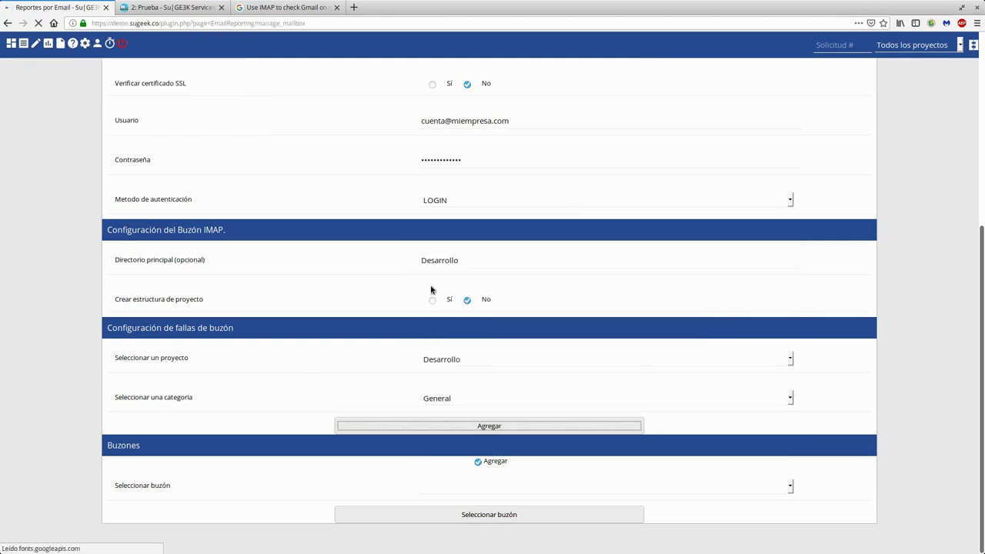
{"action": "scroll", "coordinate": [439, 289], "scroll_direction": "down", "scroll_amount": 7}
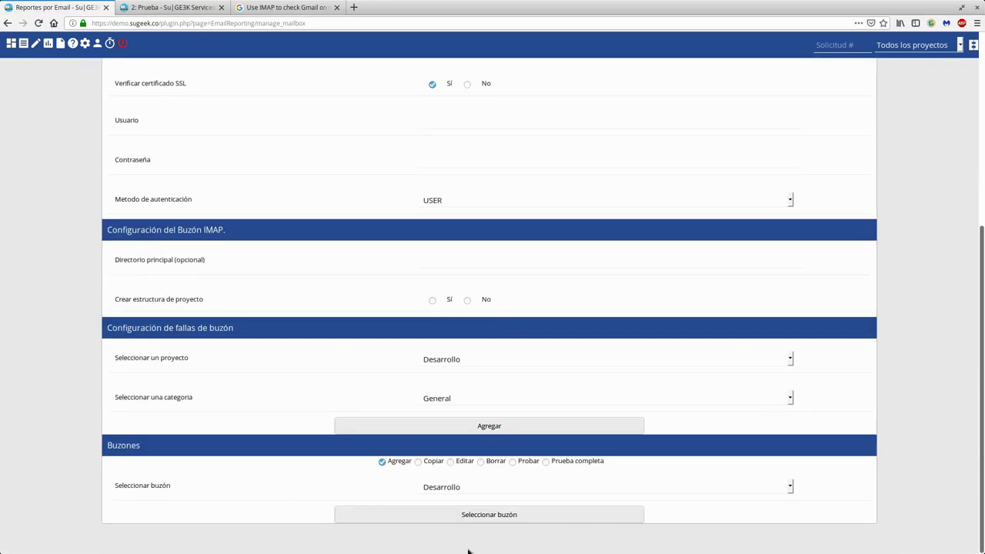
- Select the Desarrollo mailbox with the Probar action and load it for testing
{"action": "left_click", "coordinate": [468, 490]}
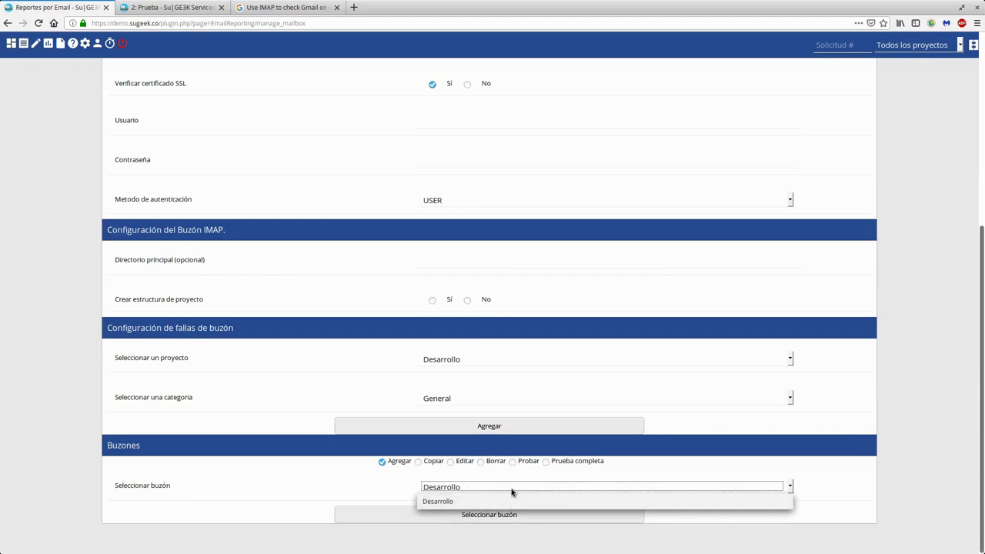
{"action": "left_click", "coordinate": [493, 501]}
{"action": "left_click", "coordinate": [512, 461]}
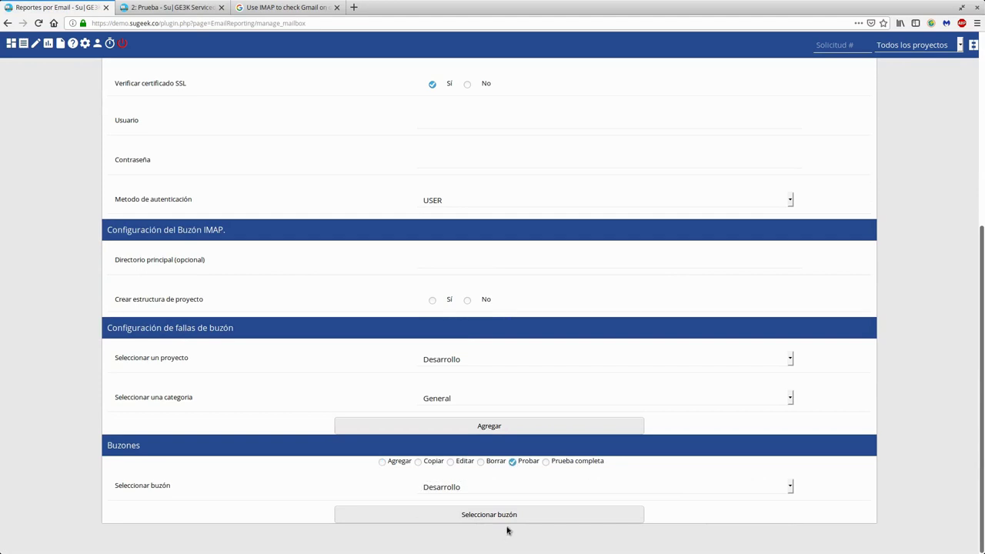
{"action": "left_click", "coordinate": [504, 520]}
{"action": "scroll", "coordinate": [464, 454], "scroll_direction": "down", "scroll_amount": 5}
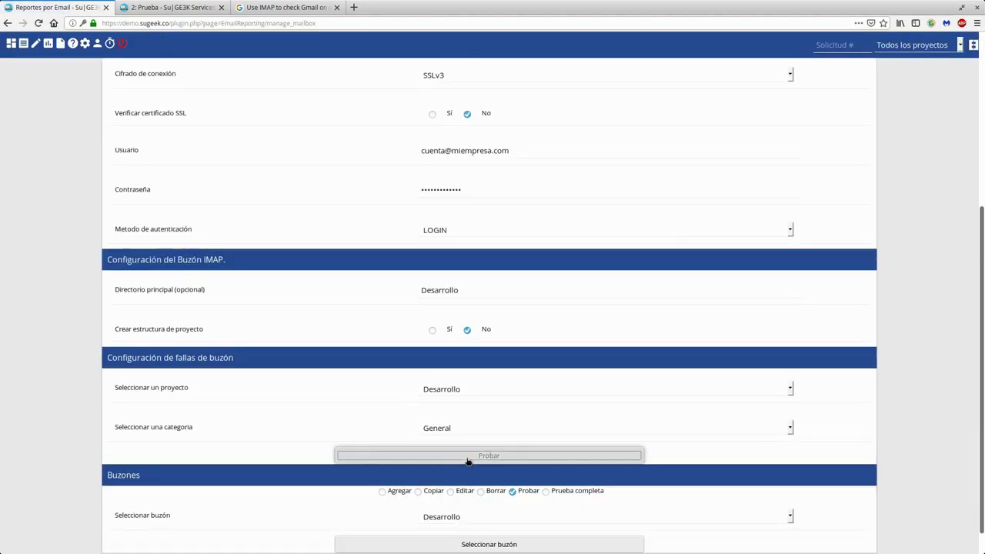
- Run the Desarrollo mailbox test, decline saving the password, and read the failure result
{"action": "left_click", "coordinate": [468, 461]}
{"action": "left_click", "coordinate": [116, 130]}
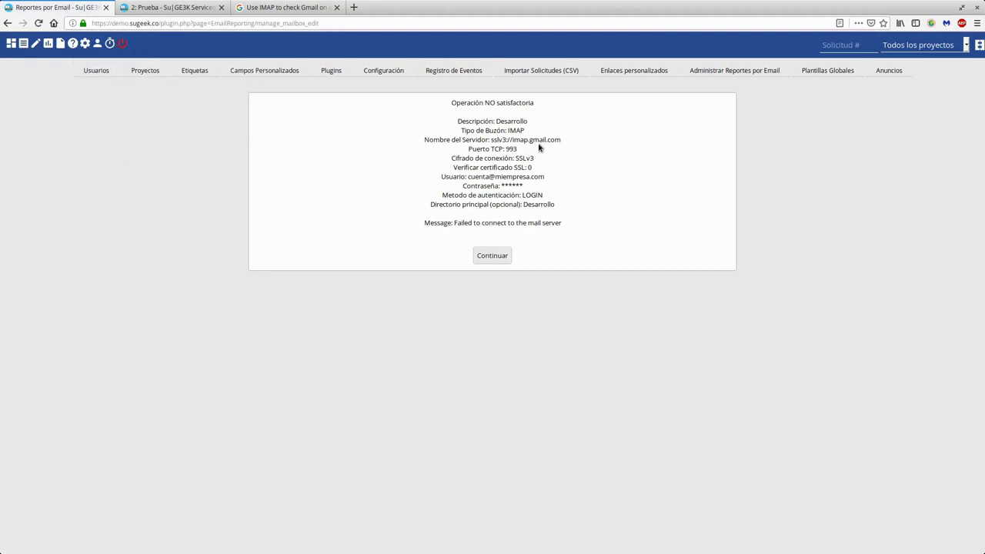
{"action": "left_click_drag", "start_coordinate": [448, 103], "coordinate": [583, 226]}
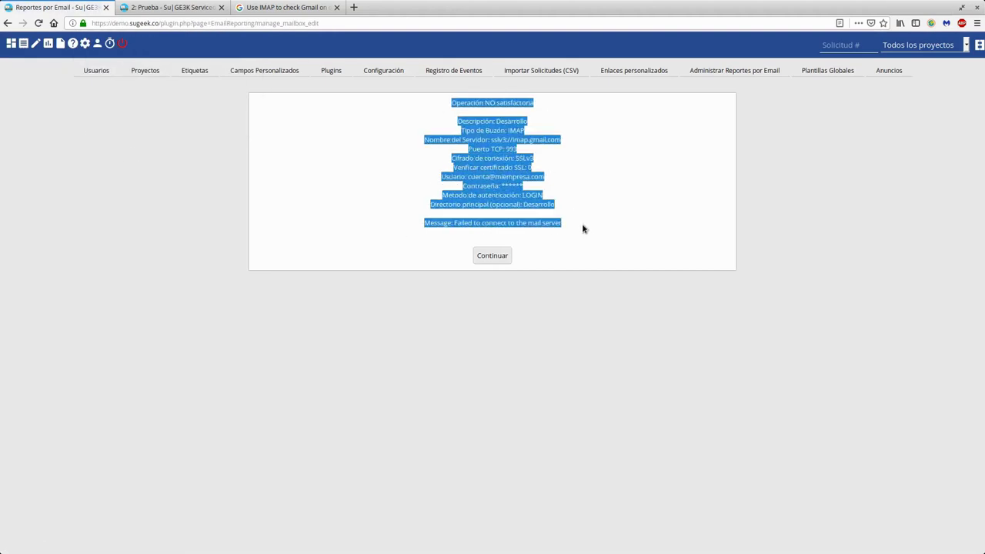
{"action": "left_click", "coordinate": [585, 235]}
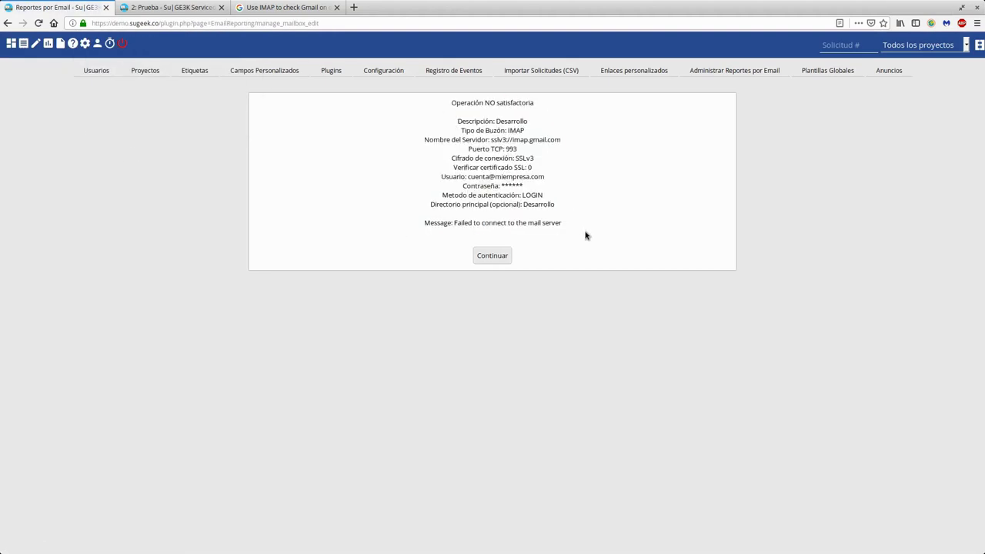
{"action": "left_click_drag", "start_coordinate": [574, 228], "coordinate": [418, 110]}
{"action": "left_click", "coordinate": [460, 162]}
- Review the Operación NO satisfactoria details, then continue back to the mailbox form
{"action": "double_click", "coordinate": [512, 194]}
{"action": "left_click", "coordinate": [498, 182]}
{"action": "left_click_drag", "start_coordinate": [519, 176], "coordinate": [525, 176]}
{"action": "left_click", "coordinate": [475, 178]}
{"action": "left_click_drag", "start_coordinate": [521, 177], "coordinate": [529, 177]}
{"action": "double_click", "coordinate": [526, 186]}
{"action": "double_click", "coordinate": [462, 103]}
{"action": "left_click", "coordinate": [587, 249]}
{"action": "left_click", "coordinate": [511, 258]}
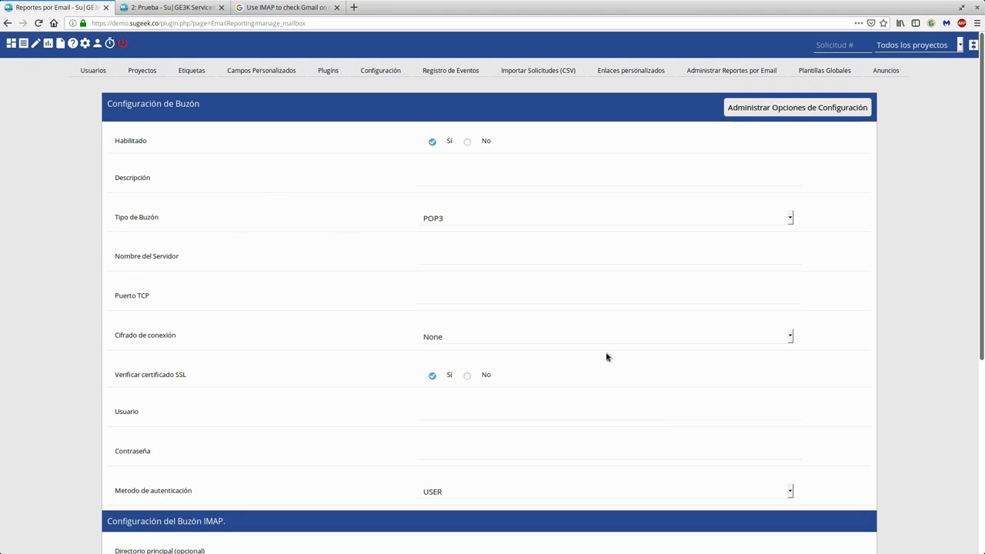
- Go to the Mi Vista dashboard
{"action": "scroll", "coordinate": [495, 352], "scroll_direction": "down", "scroll_amount": 5}
{"action": "scroll", "coordinate": [752, 358], "scroll_direction": "up", "scroll_amount": 4}
{"action": "scroll", "coordinate": [620, 290], "scroll_direction": "up", "scroll_amount": 1}
{"action": "left_click", "coordinate": [12, 43]}
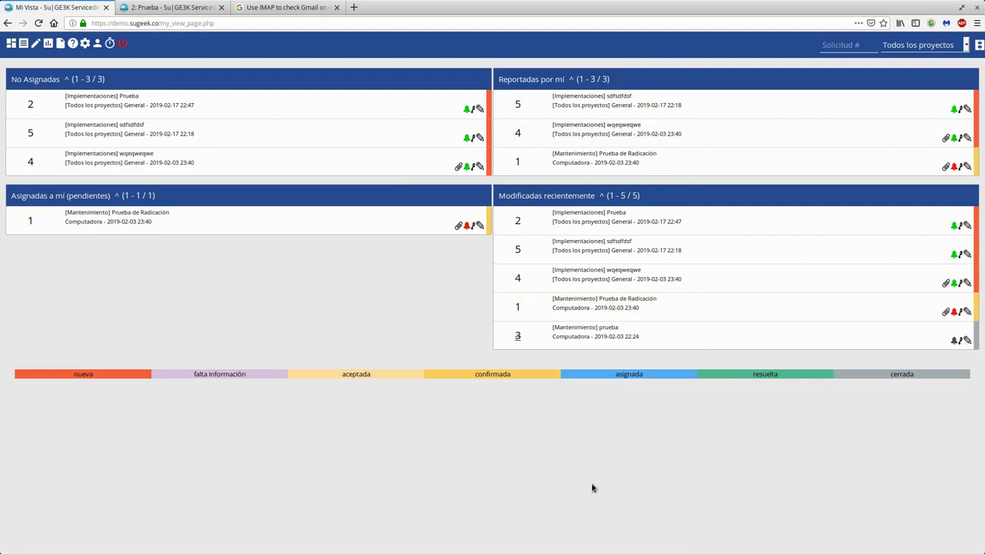
- Open the Reenviar Solicitud 2.1 plugin settings from Plugins, then return to Mi Vista
{"action": "left_click", "coordinate": [85, 43]}
{"action": "left_click", "coordinate": [325, 74]}
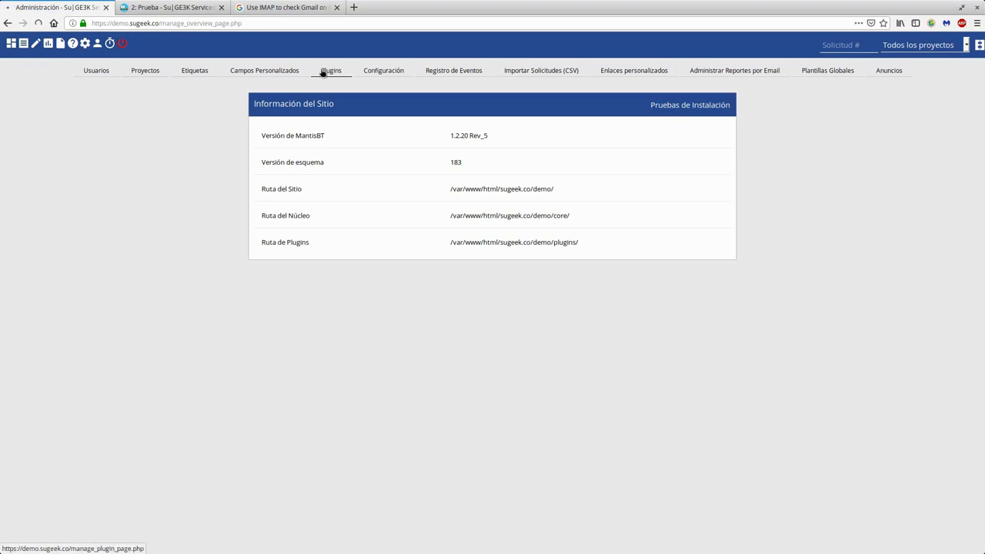
{"action": "scroll", "coordinate": [209, 339], "scroll_direction": "down", "scroll_amount": 3}
{"action": "scroll", "coordinate": [209, 339], "scroll_direction": "down", "scroll_amount": 2}
{"action": "left_click", "coordinate": [96, 323]}
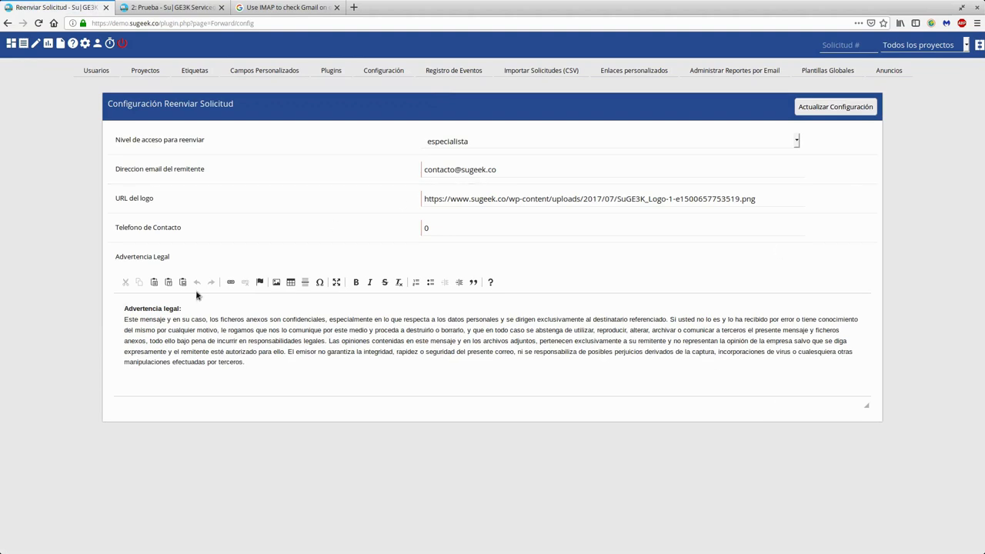
{"action": "left_click", "coordinate": [12, 43]}
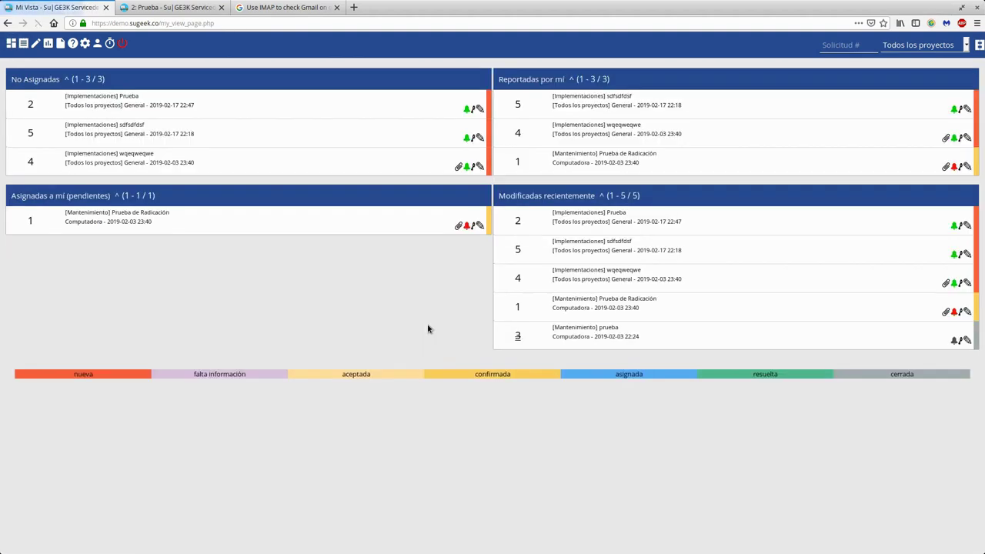